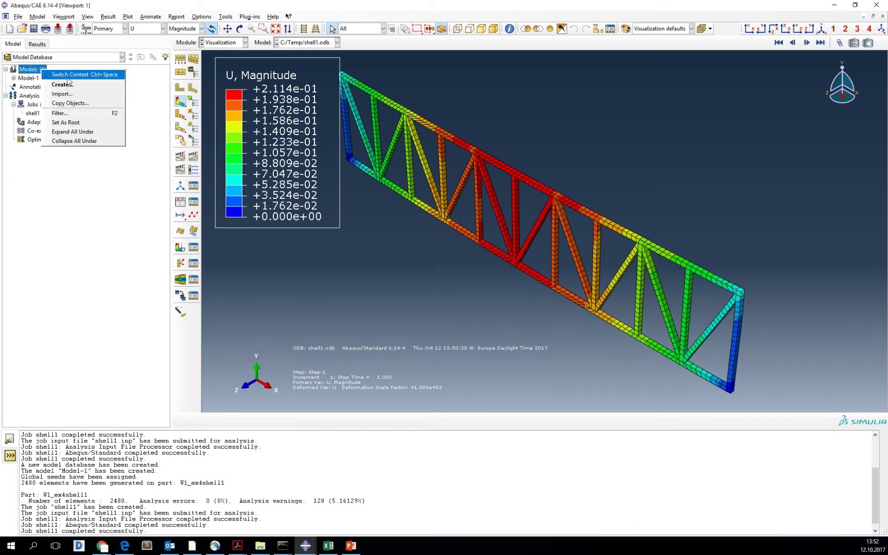
- Add Model-2 with default attributes to the model database and expand it down to its Parts container
click(72, 94)
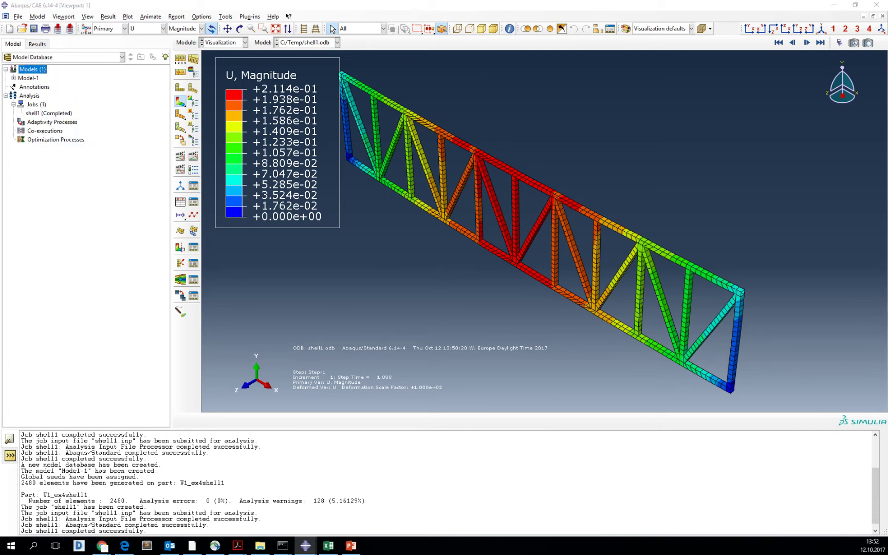
click(565, 299)
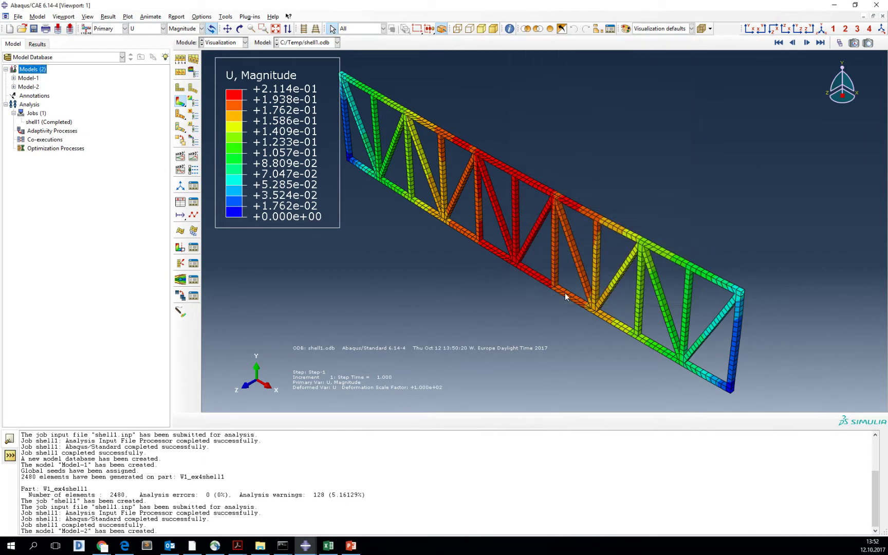
click(29, 86)
click(14, 86)
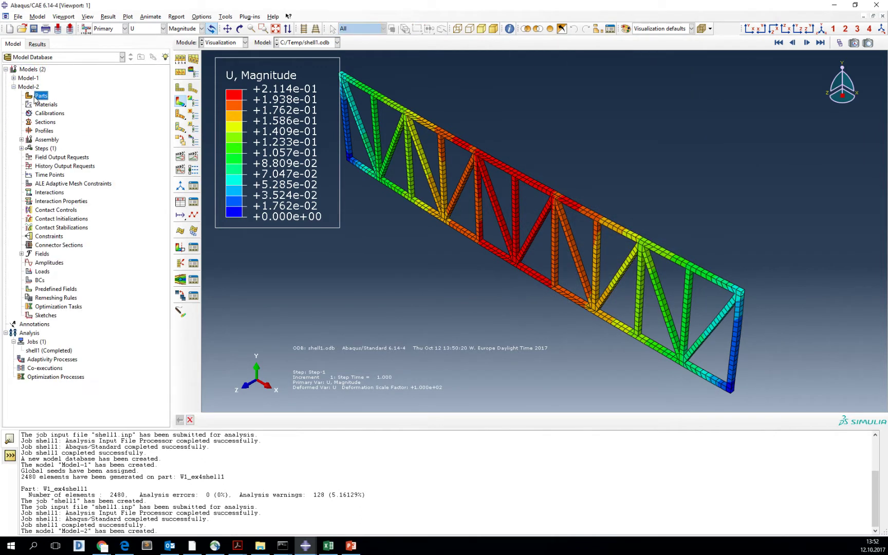
right_click(38, 96)
- Import W1_ex4_4.sat from the Desktop into Model-2 as part W1_ex4_4
click(62, 120)
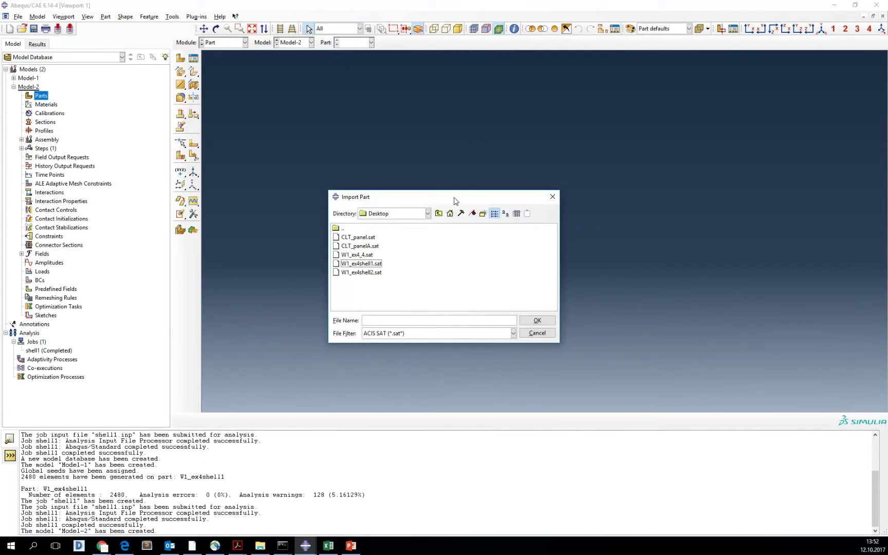
click(355, 256)
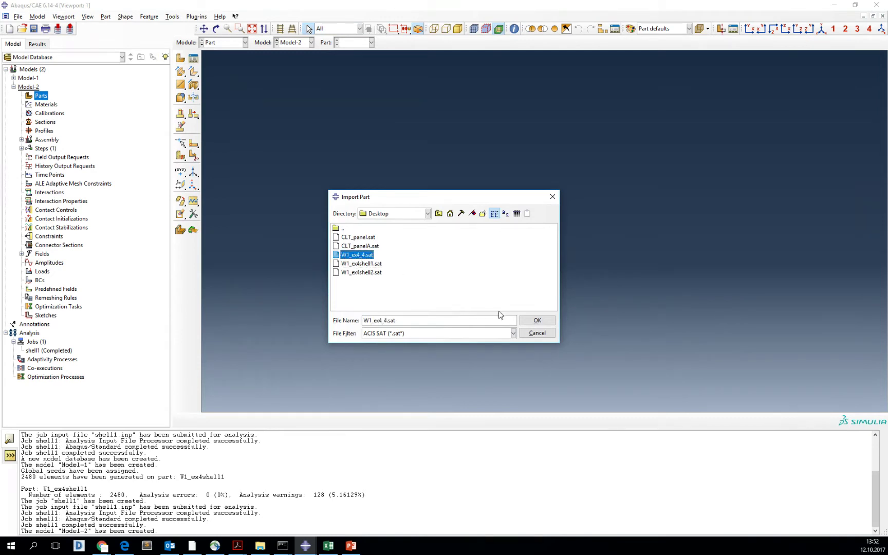
click(537, 321)
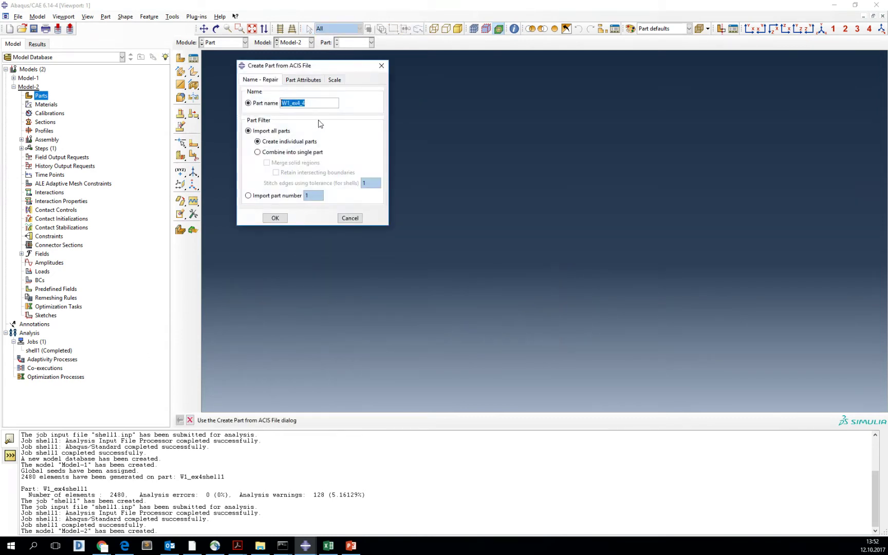
click(275, 218)
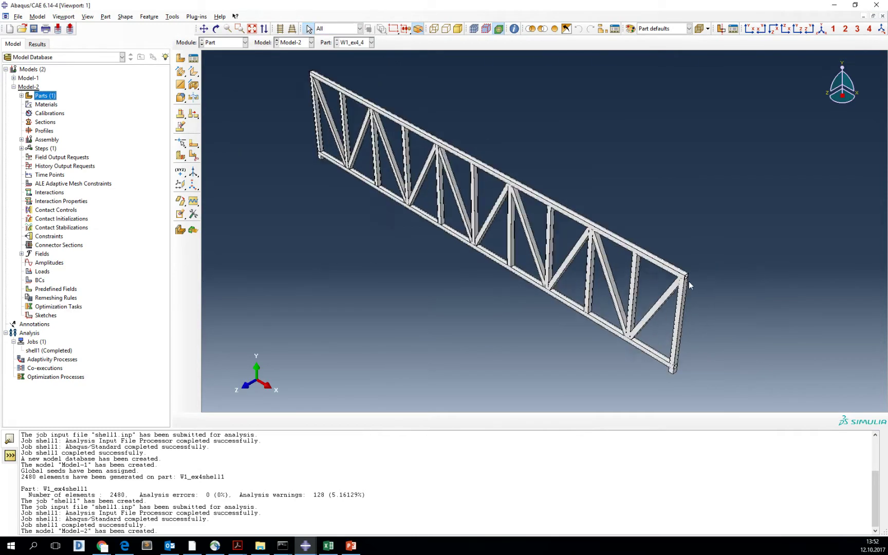
scroll(690, 281, up, 10)
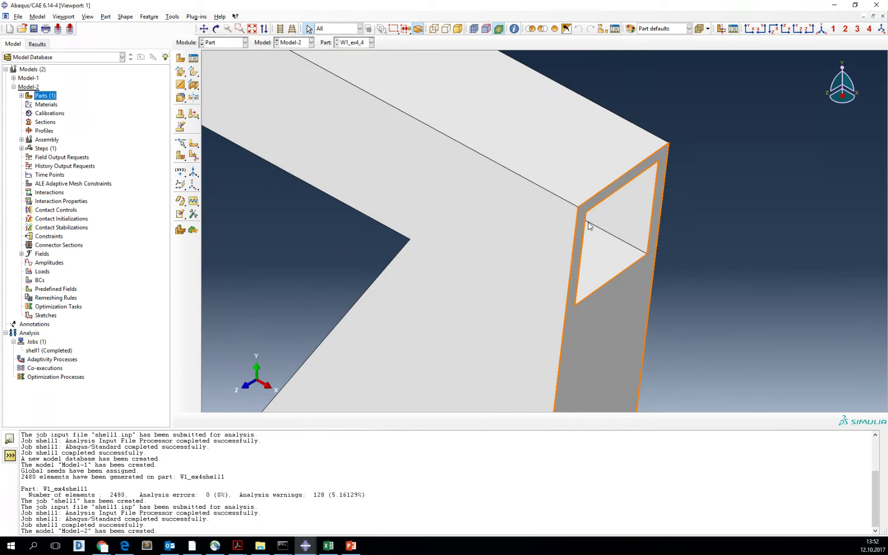
scroll(591, 227, down, 10)
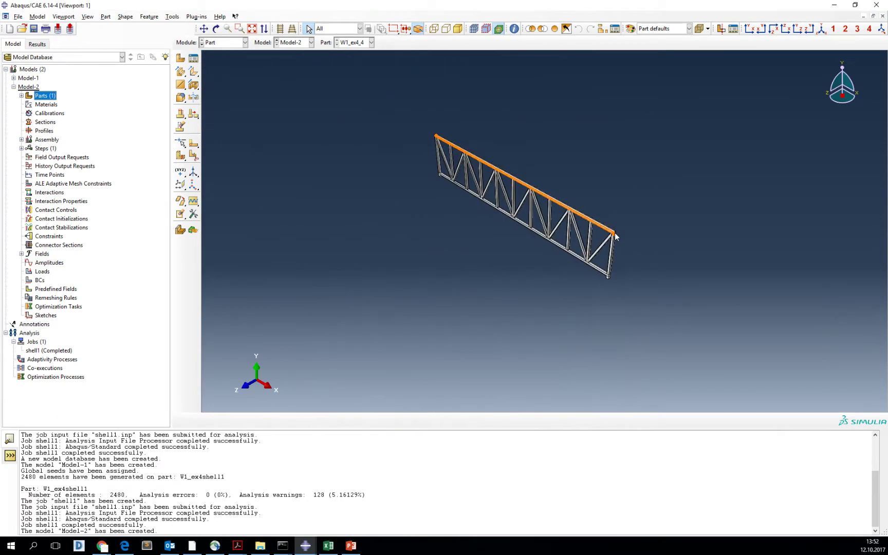
scroll(476, 154, up, 4)
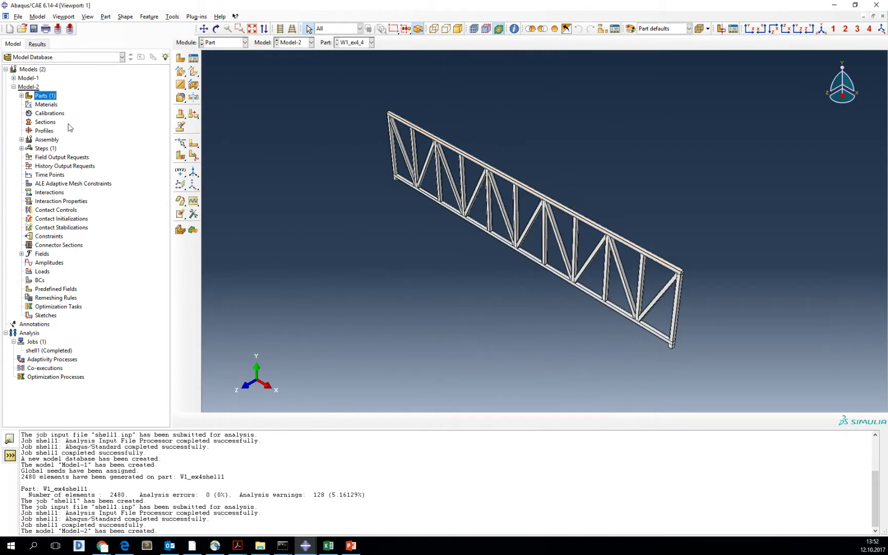
click(39, 106)
- Give Material-1 elastic behaviour with Young's modulus 21000000 and Poisson's ratio 0.3
double_click(47, 105)
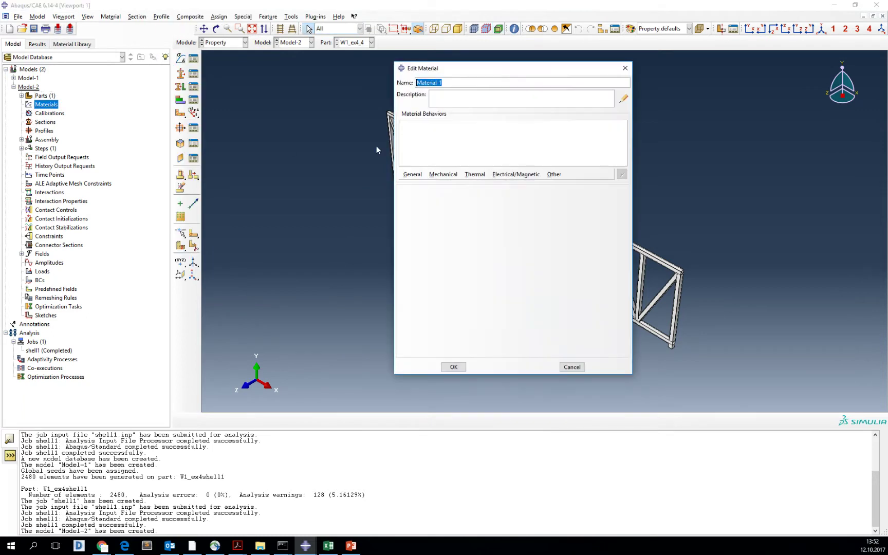
click(443, 175)
mouse_move(514, 184)
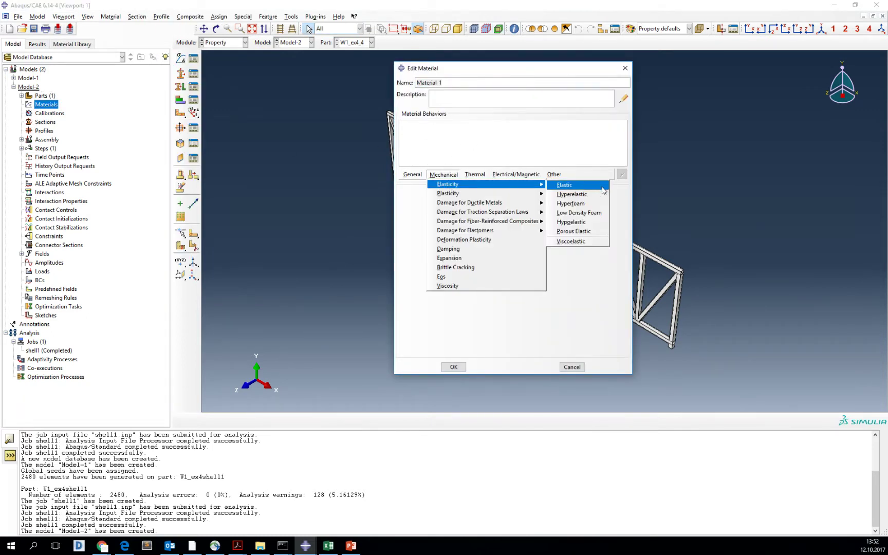
click(560, 184)
click(440, 302)
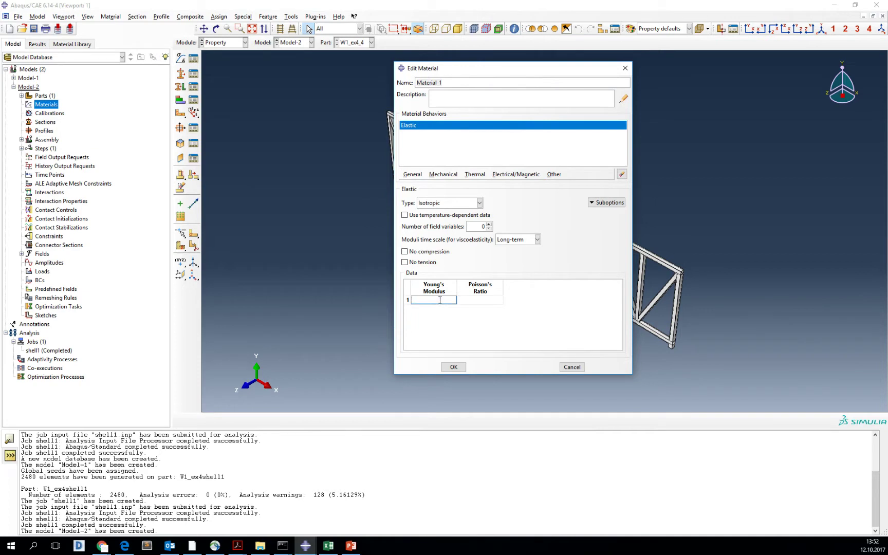
text(21000000)
click(485, 298)
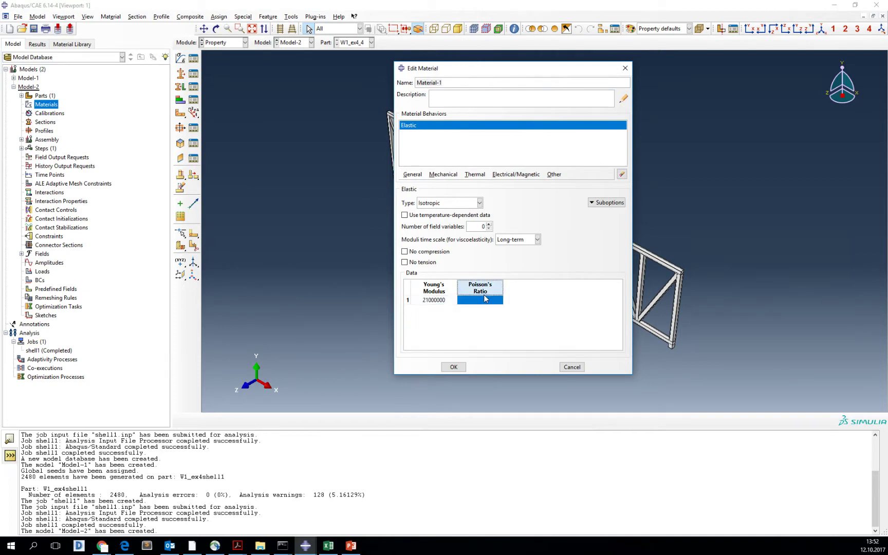
text(0.3)
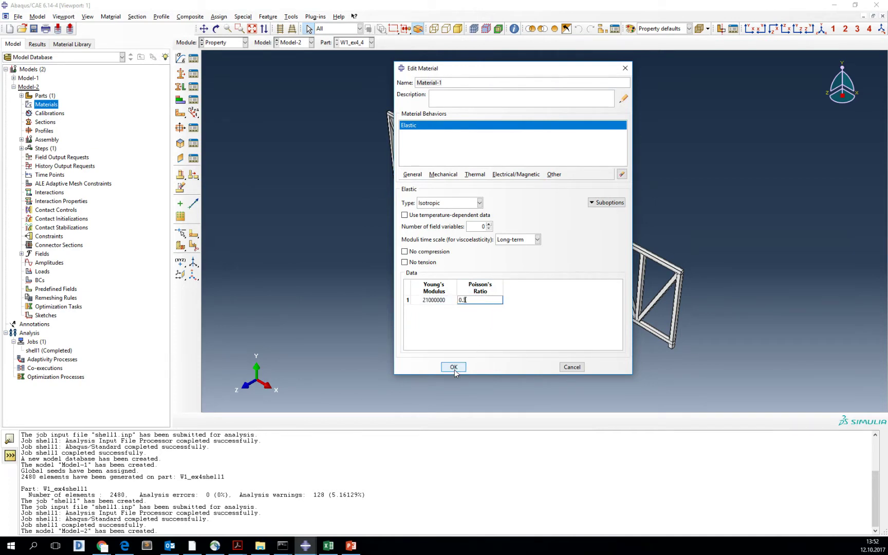
click(454, 367)
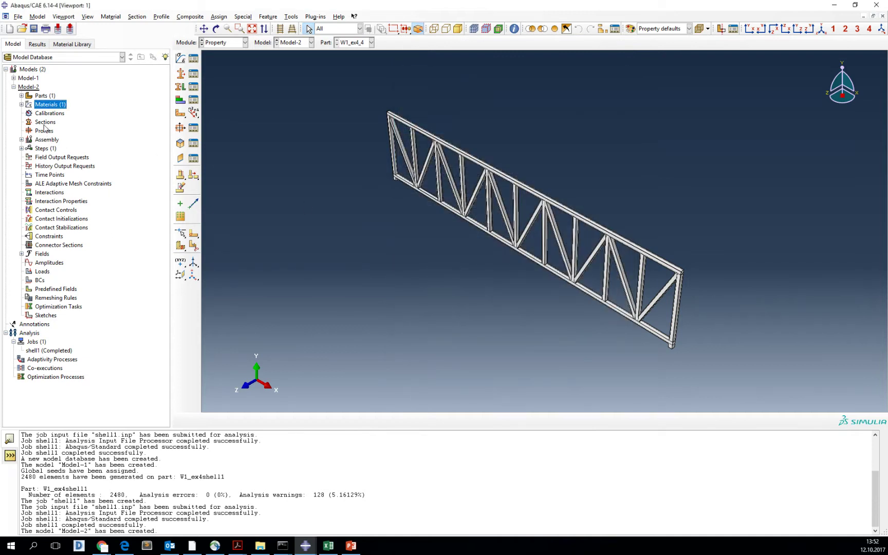
- Create Section-1 as a solid homogeneous section using Material-1
double_click(46, 124)
drag(663, 87, 559, 83)
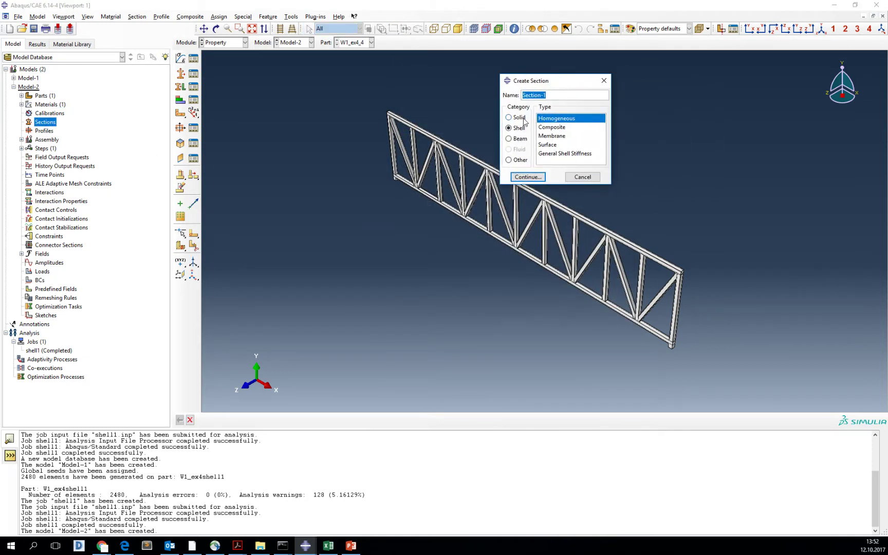
click(522, 119)
click(536, 179)
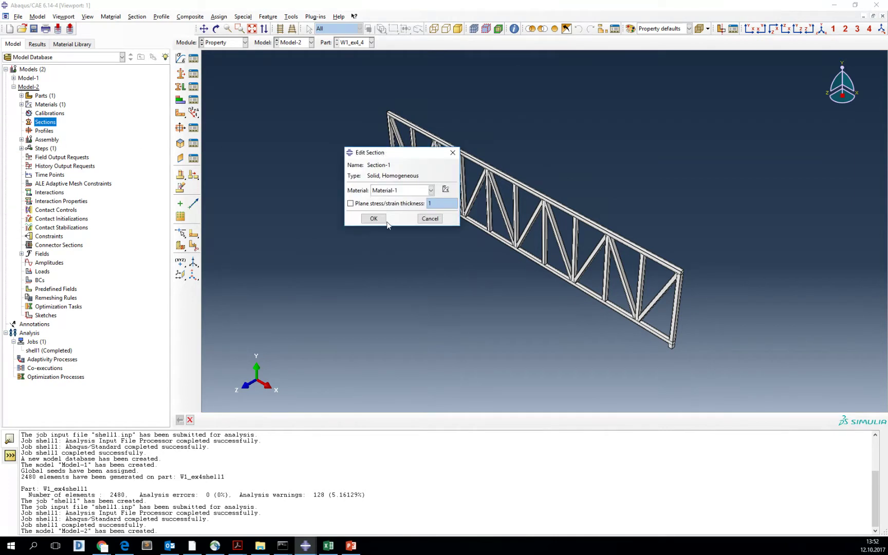
click(377, 219)
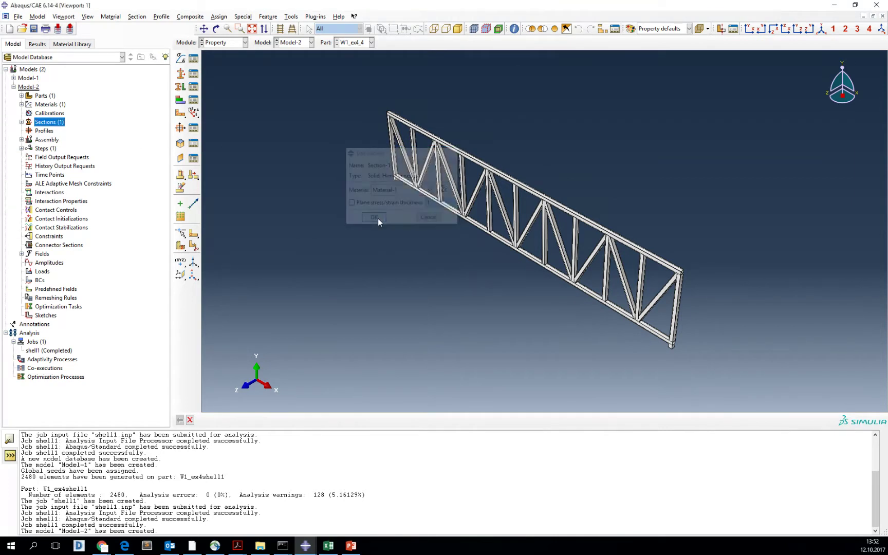
- Assign Section-1 to the whole W1_ex4_4 truss
click(21, 95)
click(29, 105)
double_click(76, 157)
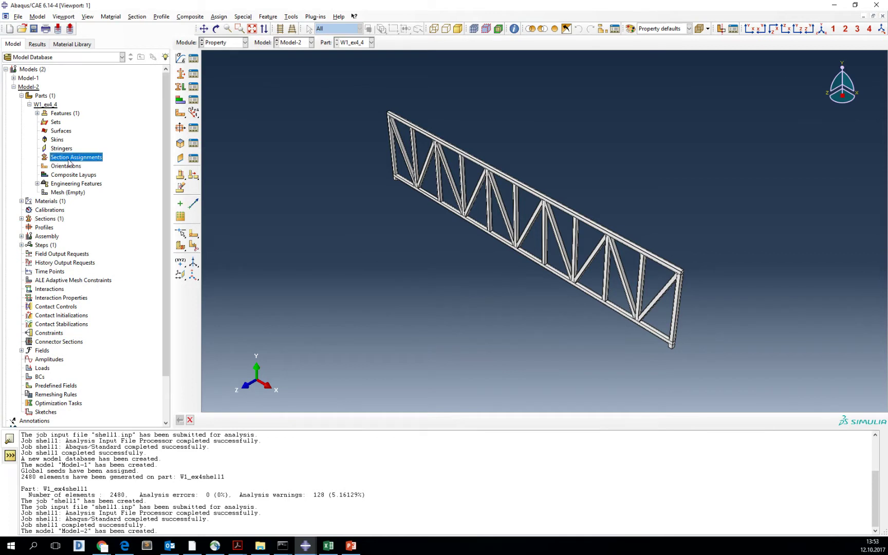
drag(717, 360, 263, 79)
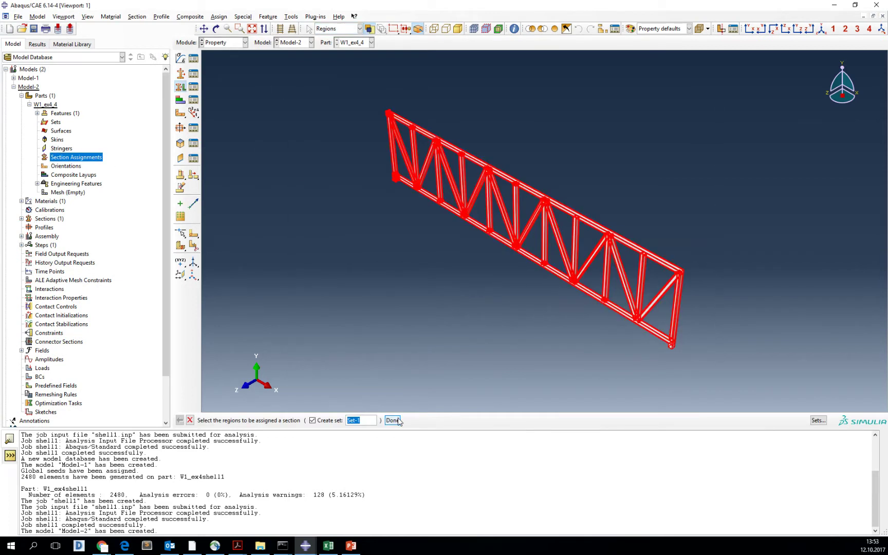
click(392, 420)
click(220, 241)
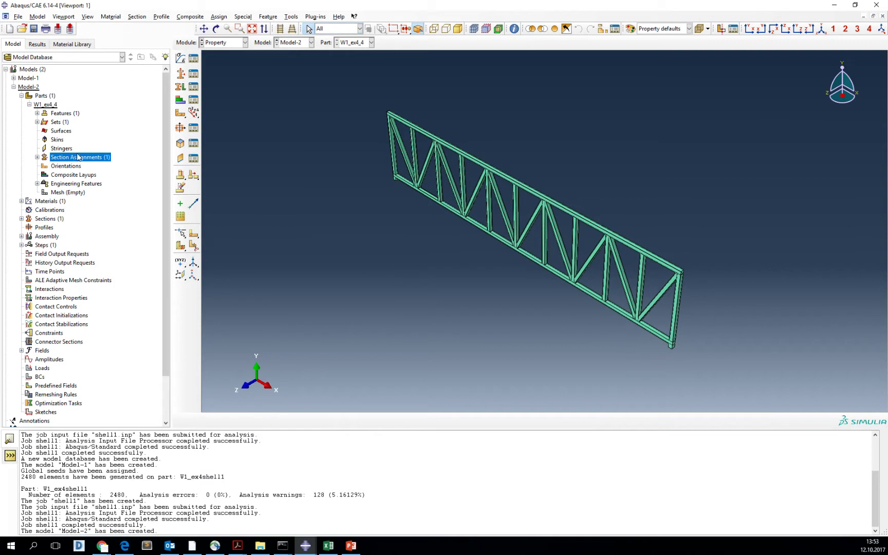
- Seed W1_ex4_4 at global size 100, attempt to mesh it, and dismiss the meshing error
double_click(71, 193)
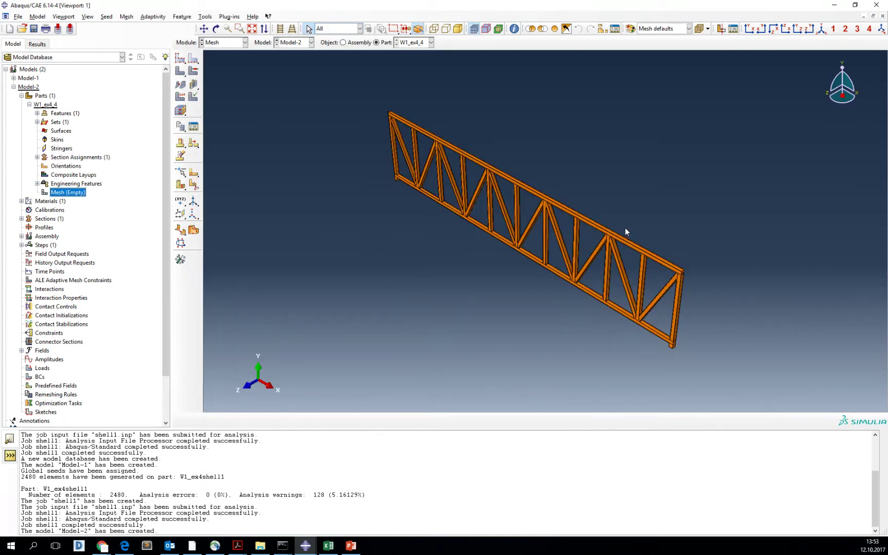
scroll(626, 229, up, 1)
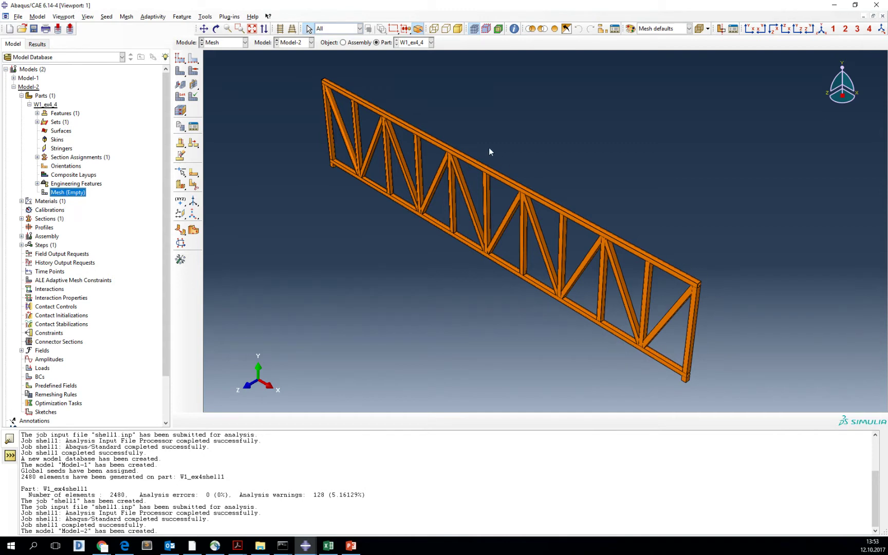
click(181, 58)
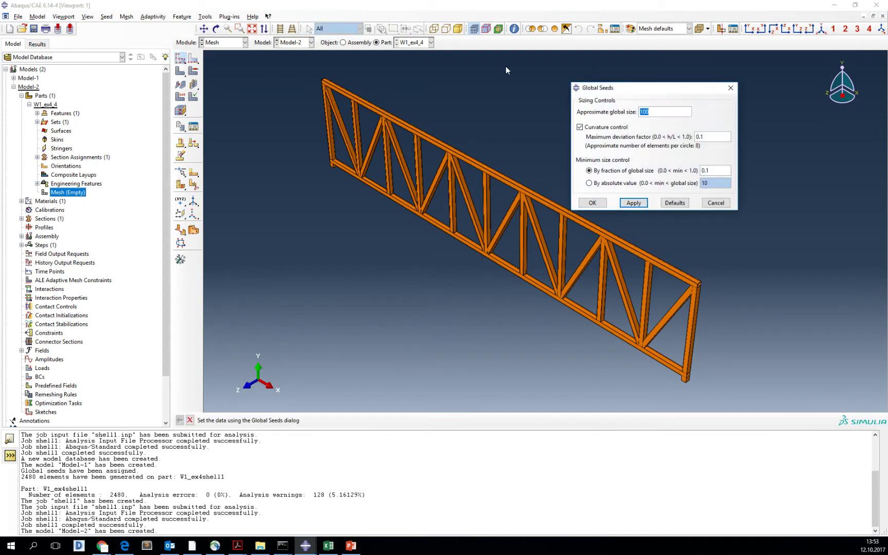
key(Return)
click(180, 70)
middle_click(429, 332)
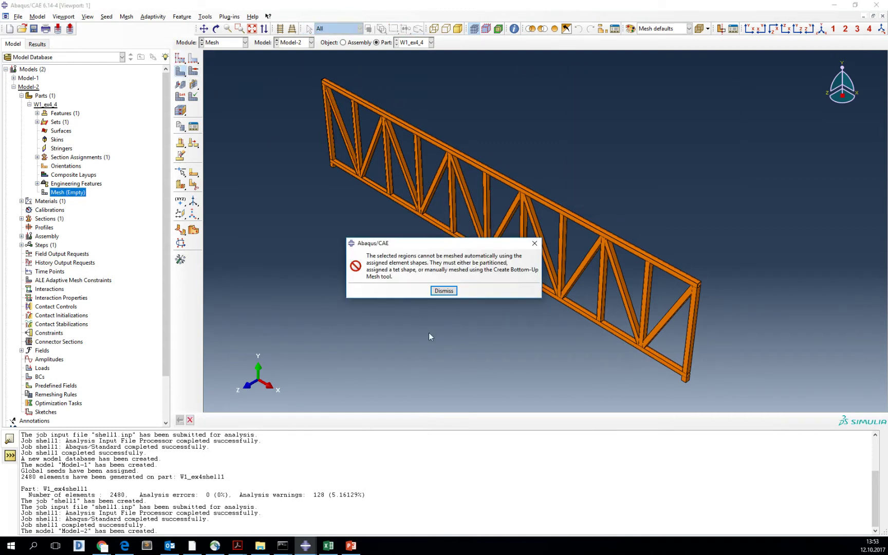
click(444, 291)
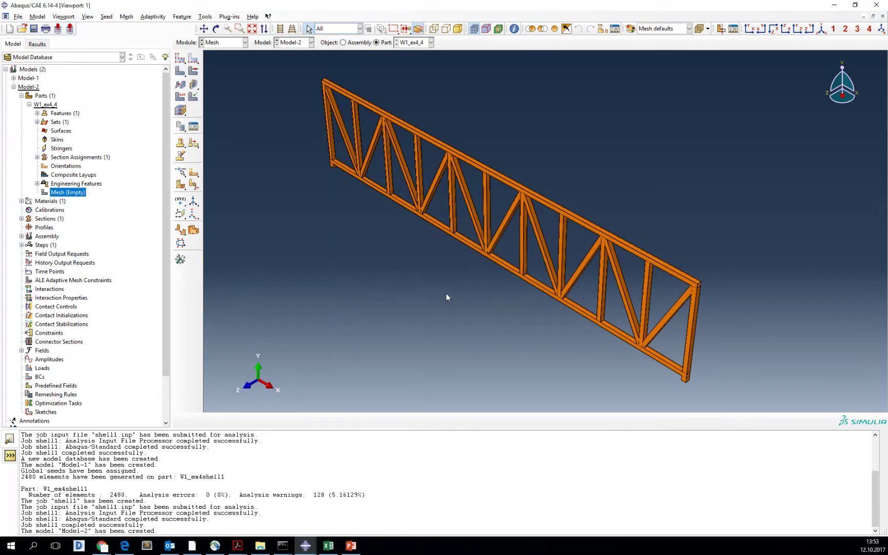
scroll(717, 325, up, 3)
scroll(700, 287, down, 4)
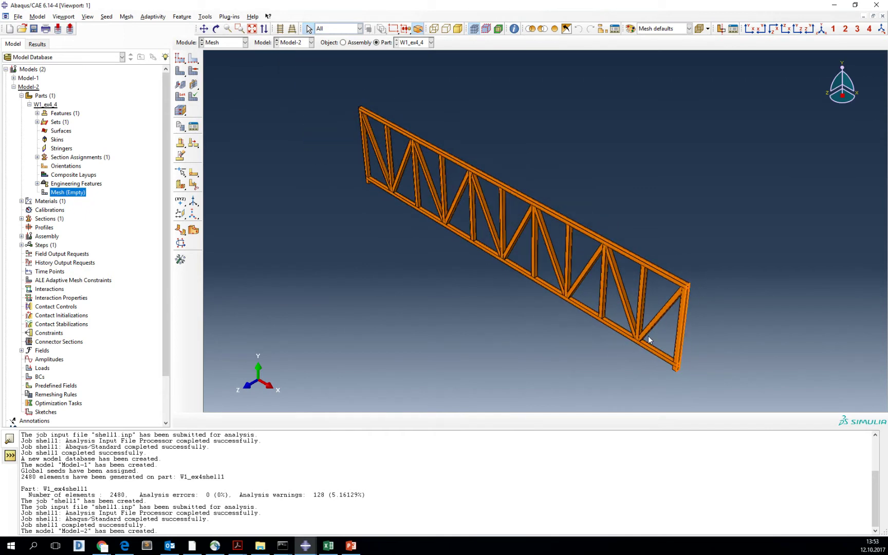
click(181, 185)
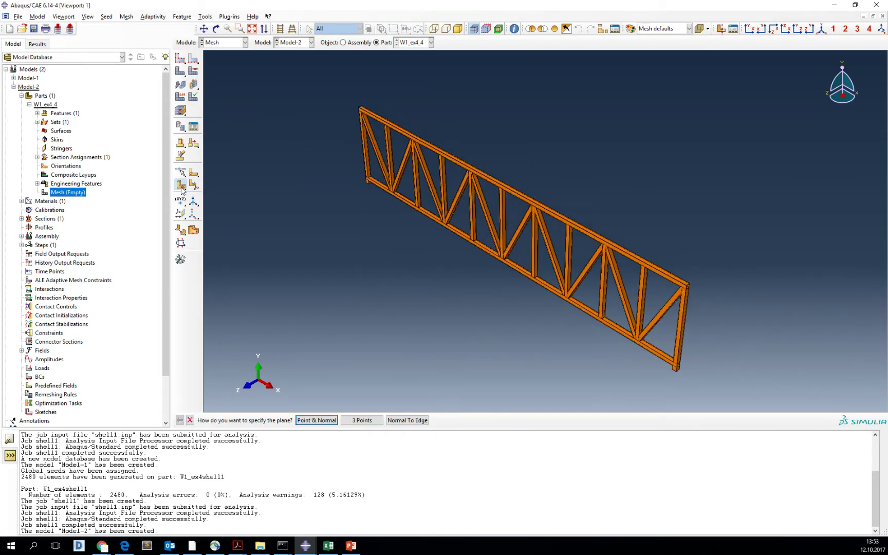
- Cut the truss with a first point-and-normal plane at a joint corner
click(317, 420)
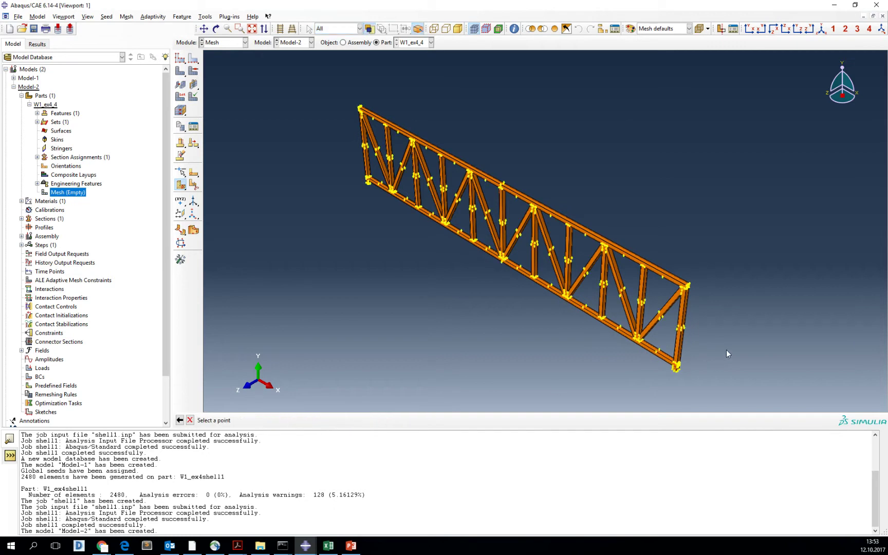
scroll(714, 305, up, 10)
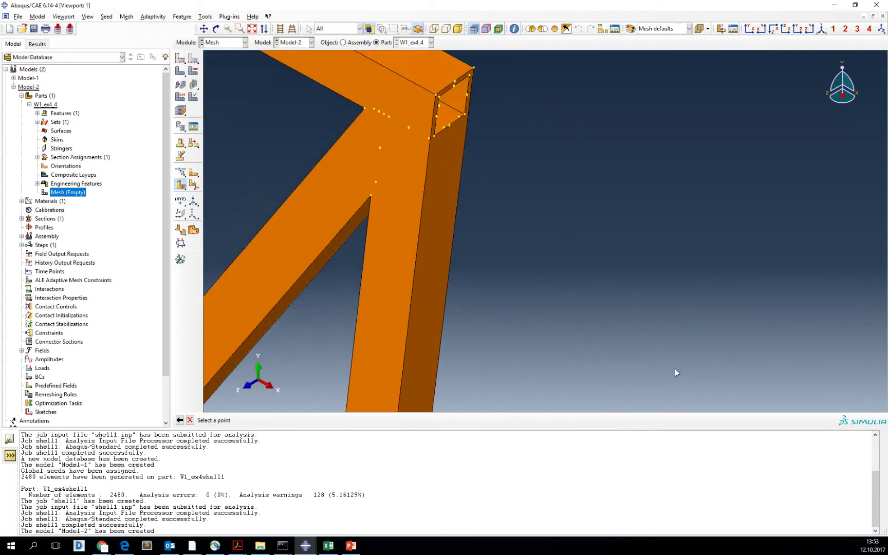
scroll(512, 114, up, 5)
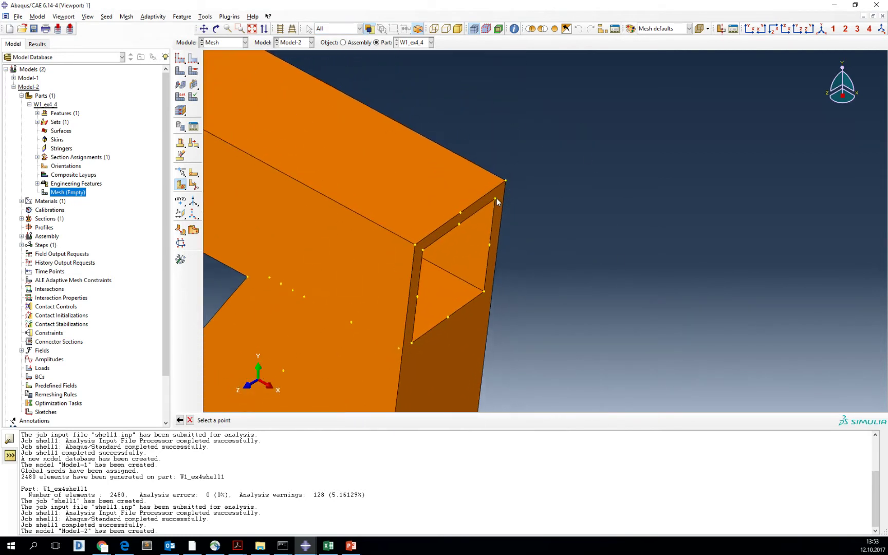
click(495, 198)
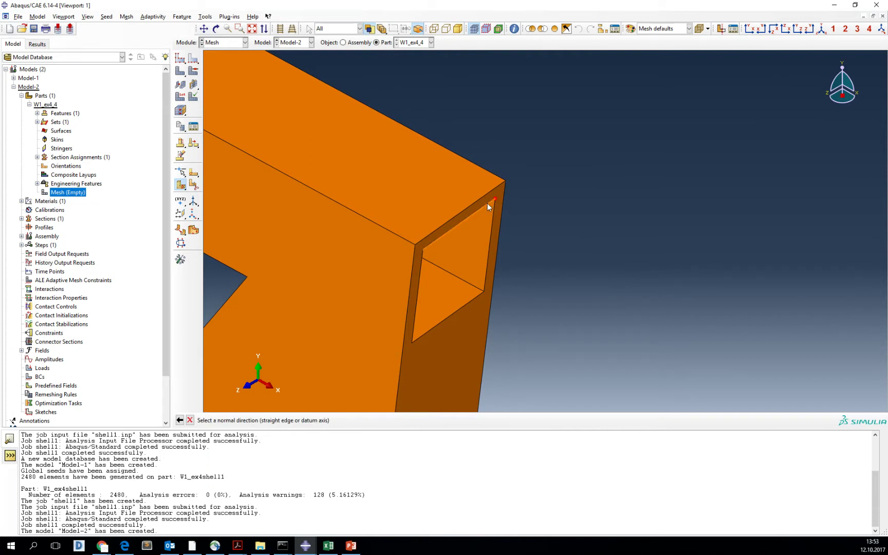
click(488, 203)
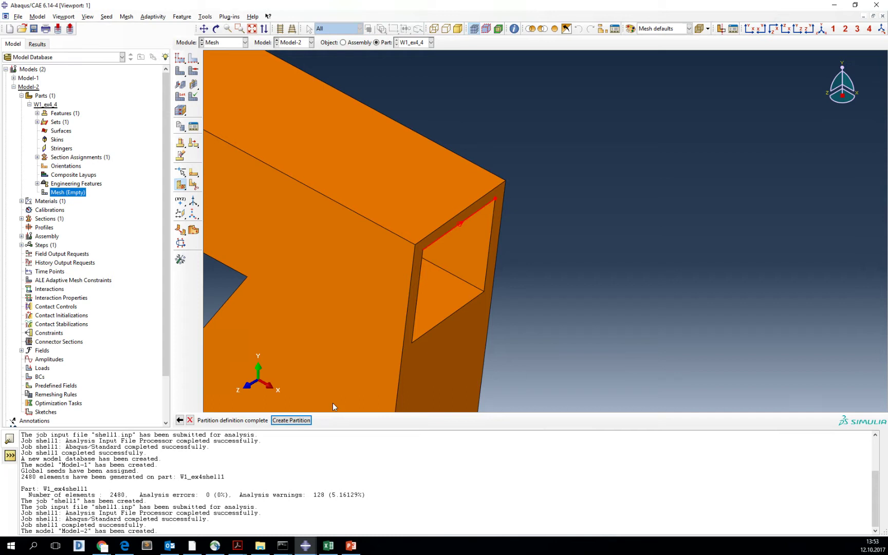
click(291, 420)
- Partition the truss cell with a second point-and-normal plane at another corner vertex
scroll(532, 162, down, 5)
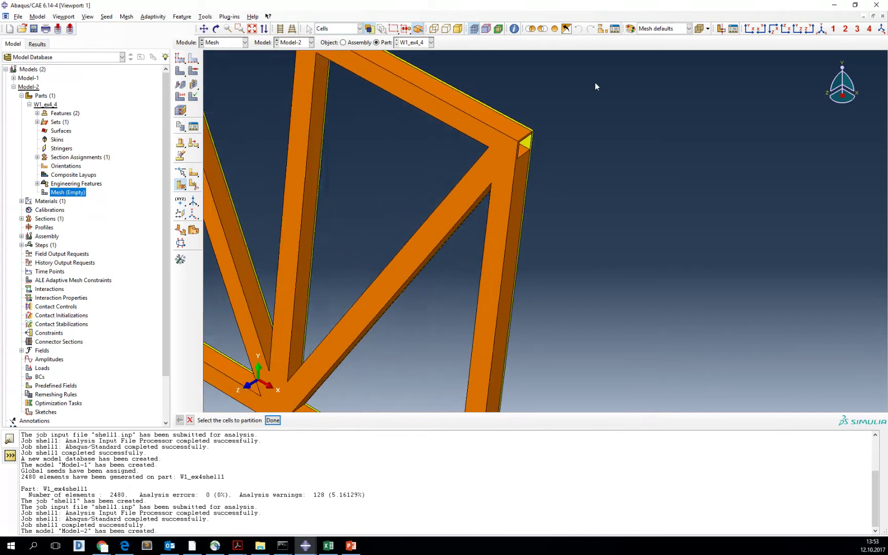
scroll(544, 128, down, 1)
scroll(589, 252, down, 6)
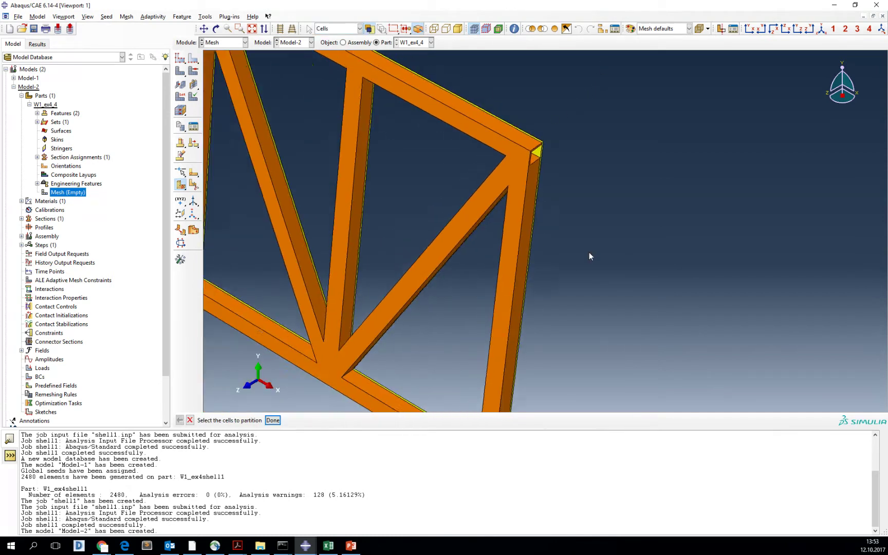
scroll(514, 277, down, 1)
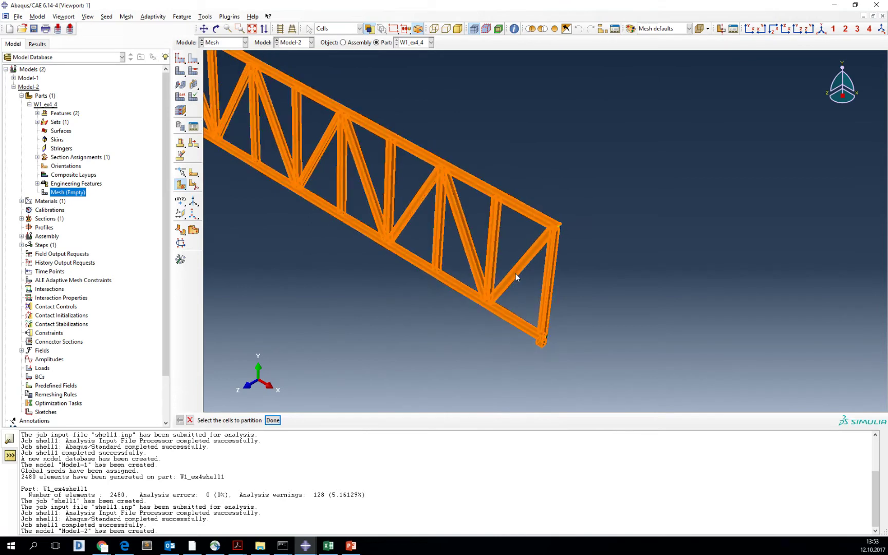
click(515, 274)
click(273, 421)
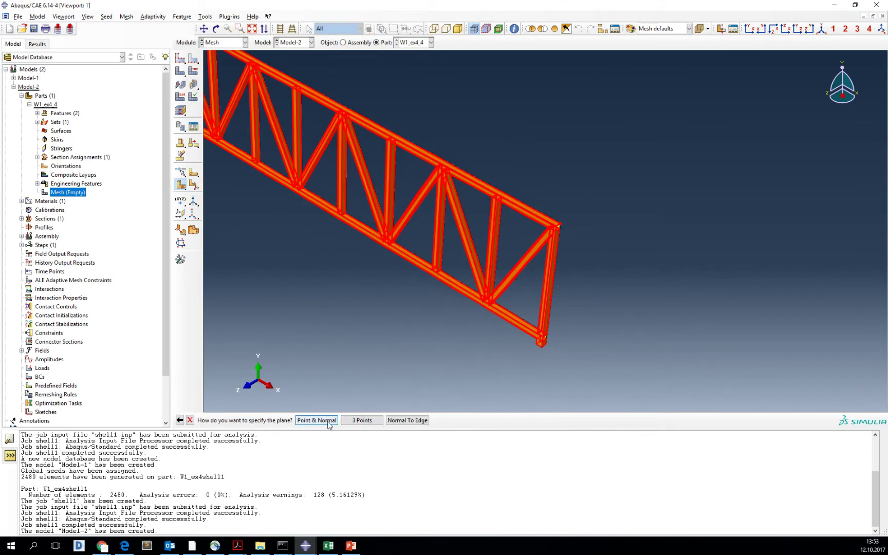
click(317, 421)
scroll(564, 172, up, 3)
scroll(563, 331, up, 5)
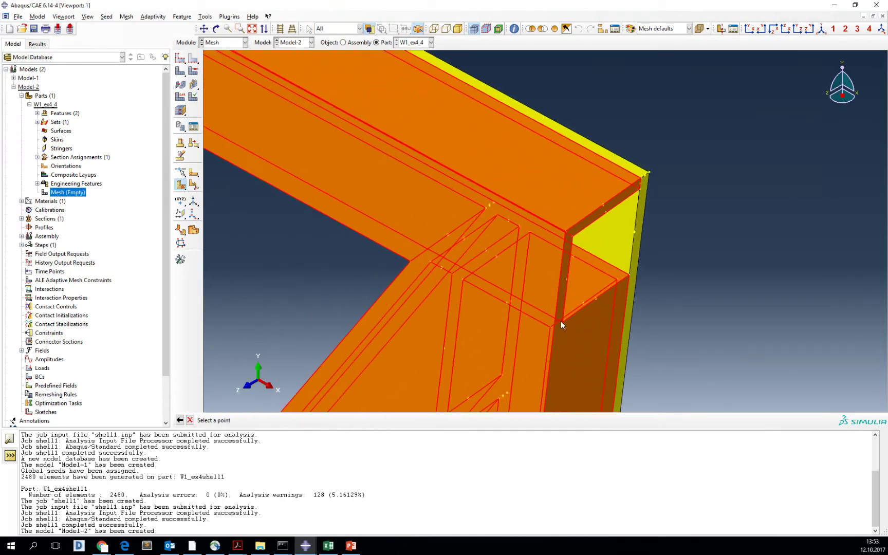
click(563, 323)
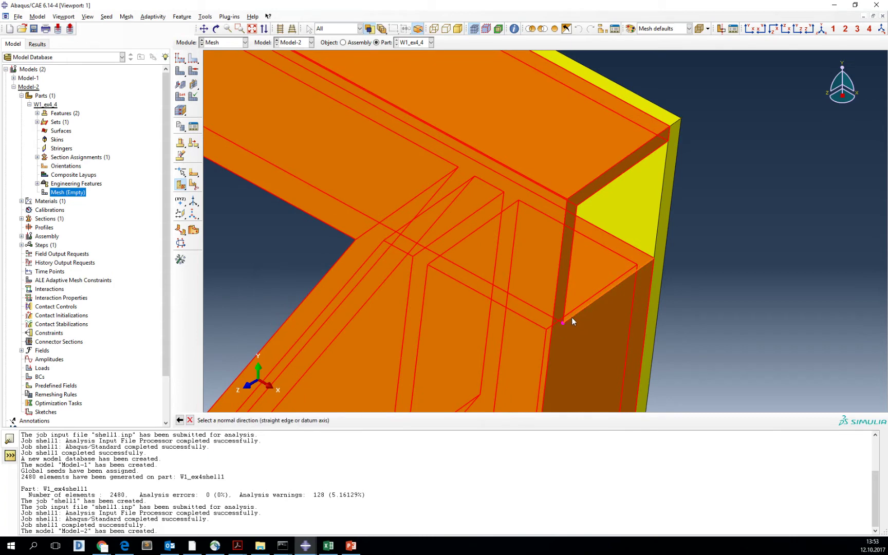
click(572, 317)
click(292, 420)
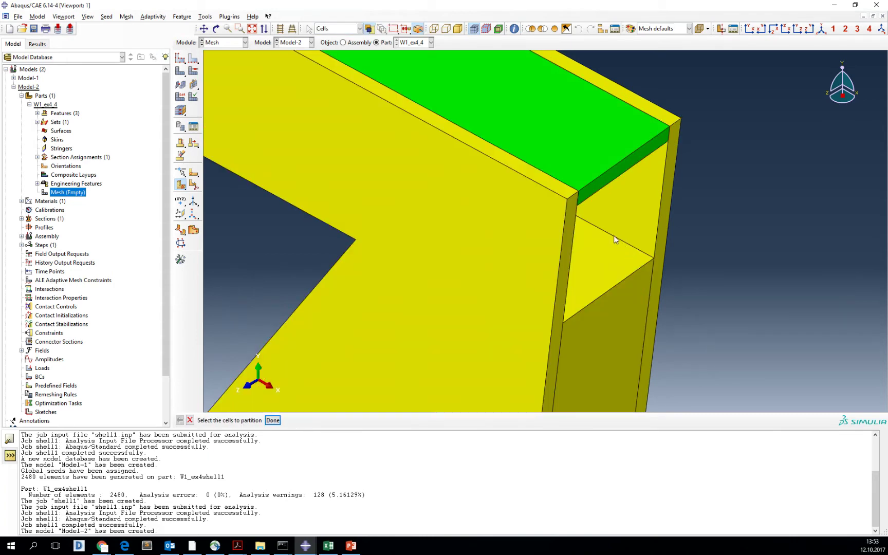
- Make a third point-and-normal cut at the lower joint
scroll(575, 163, down, 5)
scroll(648, 375, down, 5)
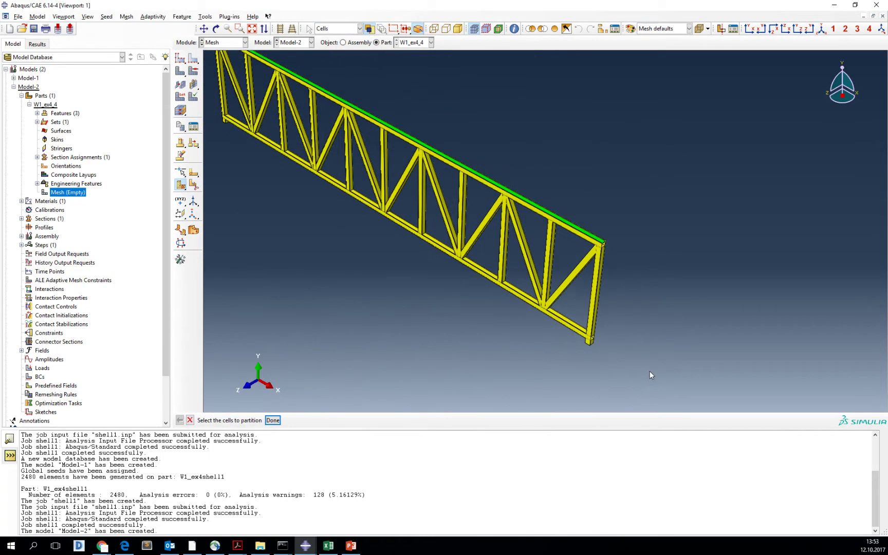
scroll(405, 197, up, 2)
scroll(322, 185, up, 8)
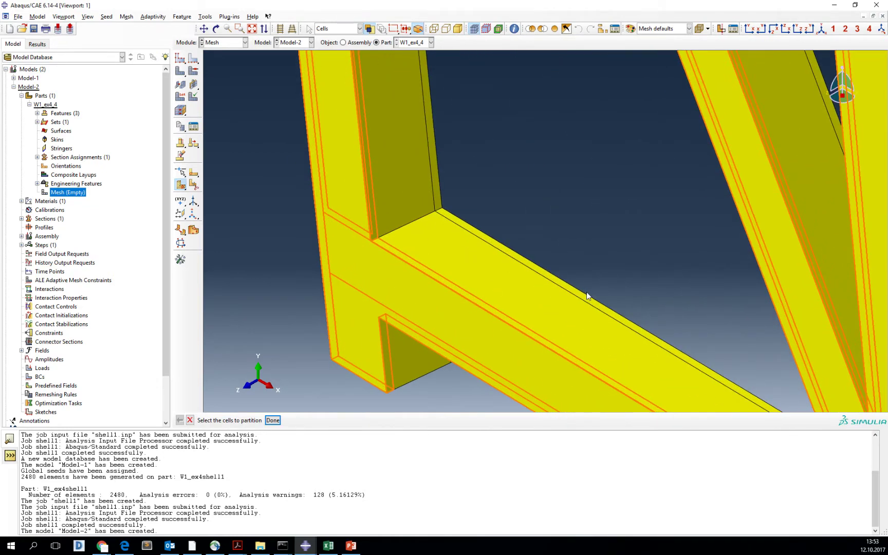
click(587, 295)
click(273, 420)
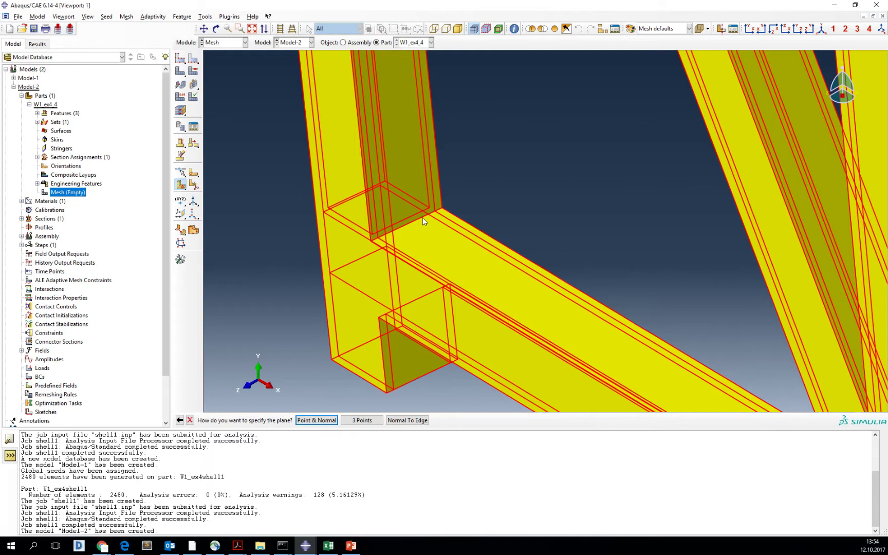
click(329, 419)
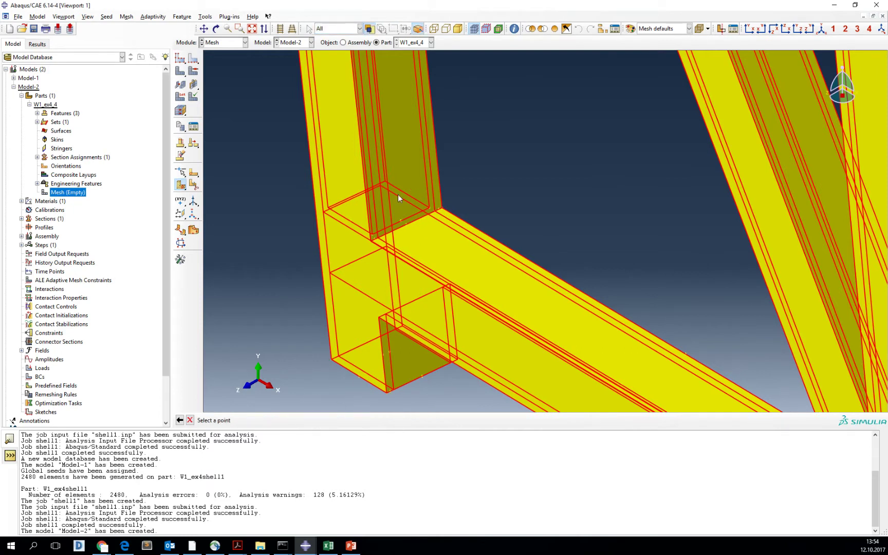
click(370, 240)
click(369, 228)
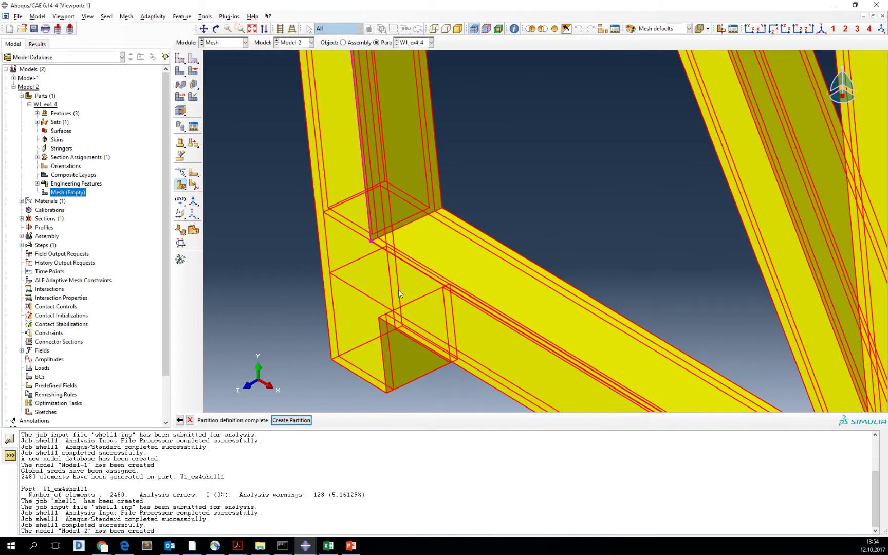
click(300, 420)
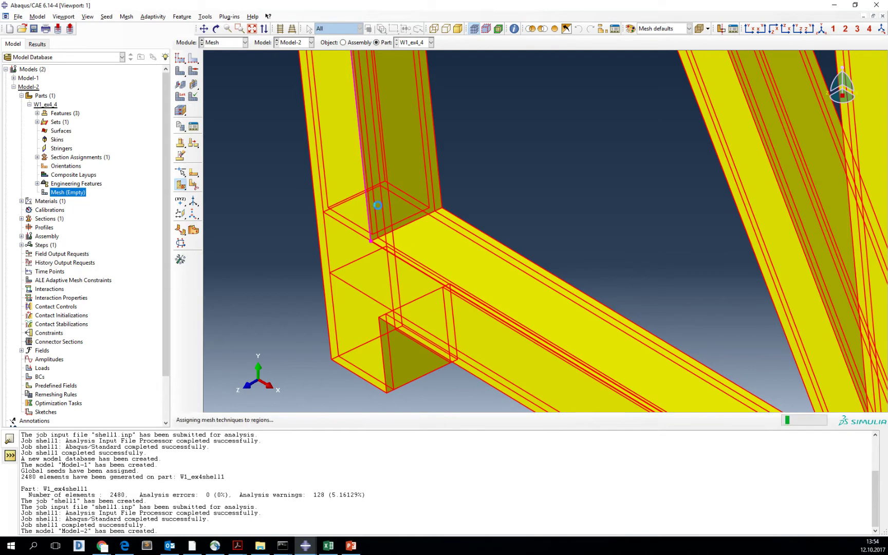
- Make a fourth point-and-normal cut through the cells at the truss's right corner
scroll(351, 171, down, 5)
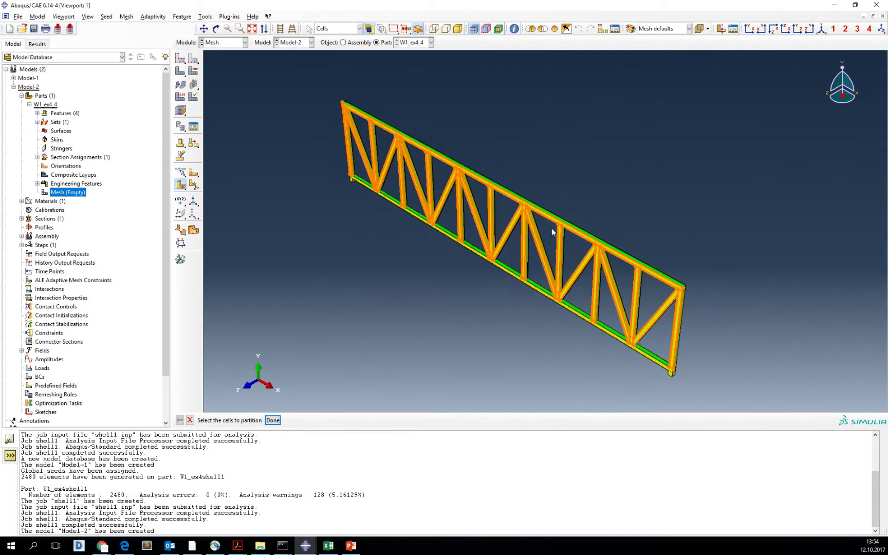
scroll(472, 187, up, 5)
scroll(575, 238, down, 4)
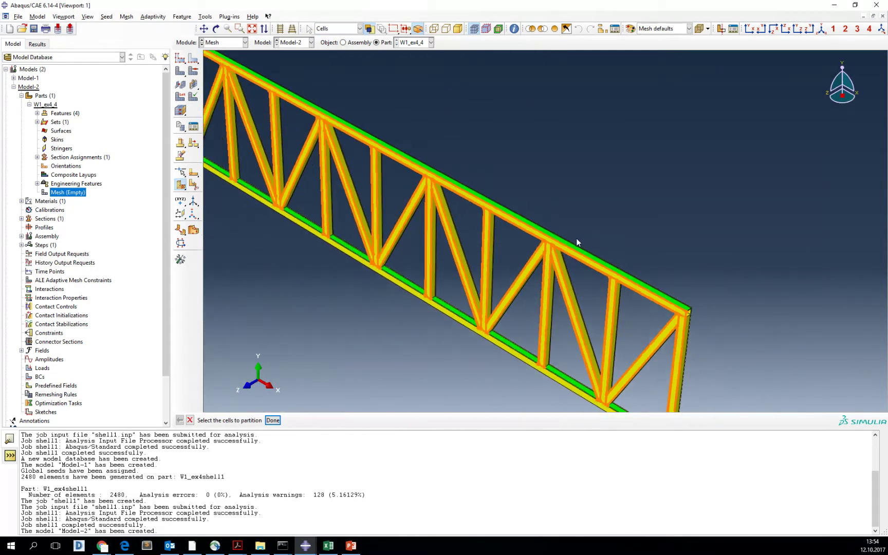
scroll(719, 297, up, 8)
drag(786, 307, 452, 125)
click(272, 420)
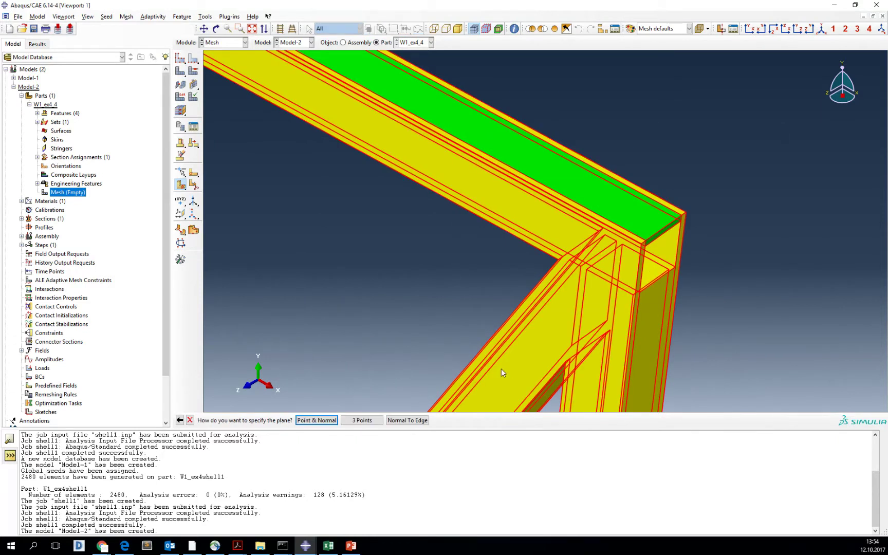
click(316, 420)
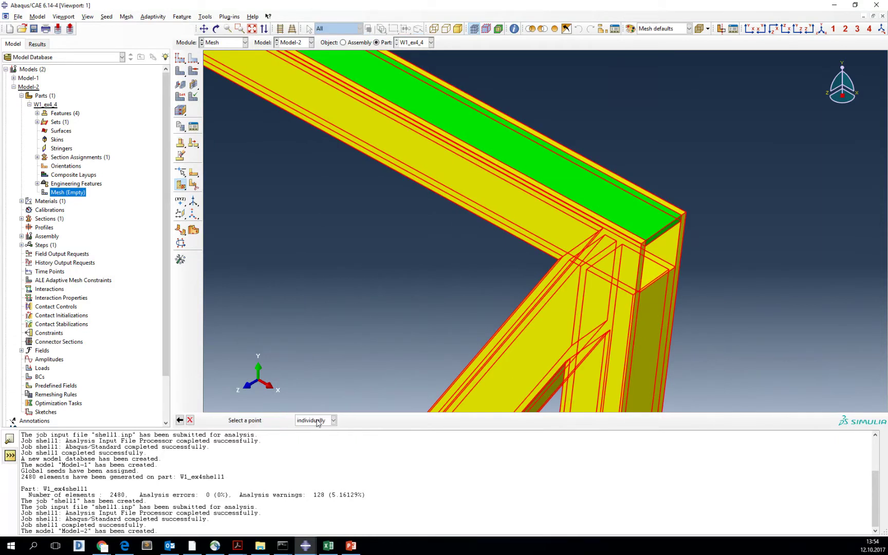
click(677, 266)
click(676, 259)
click(291, 422)
- Make a fifth point-and-normal cut at the truss's lower end vertex
scroll(469, 237, down, 10)
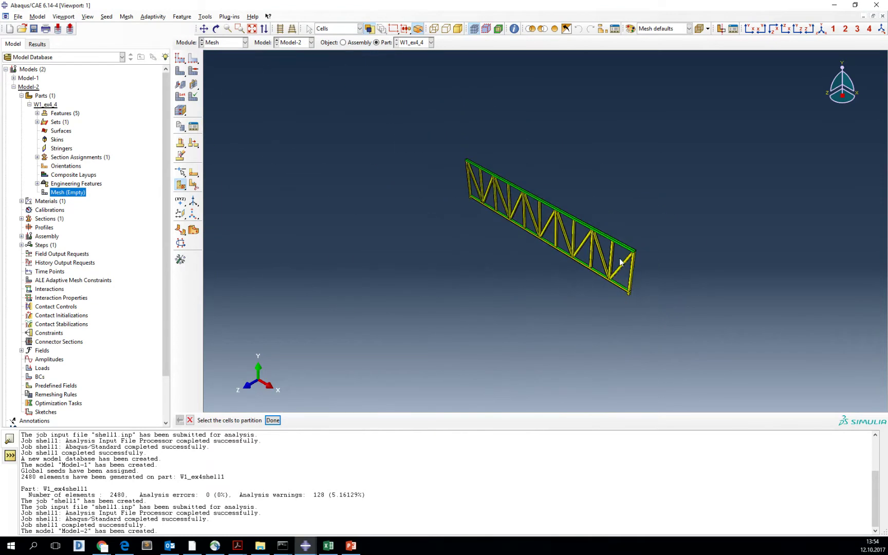
scroll(620, 280, up, 10)
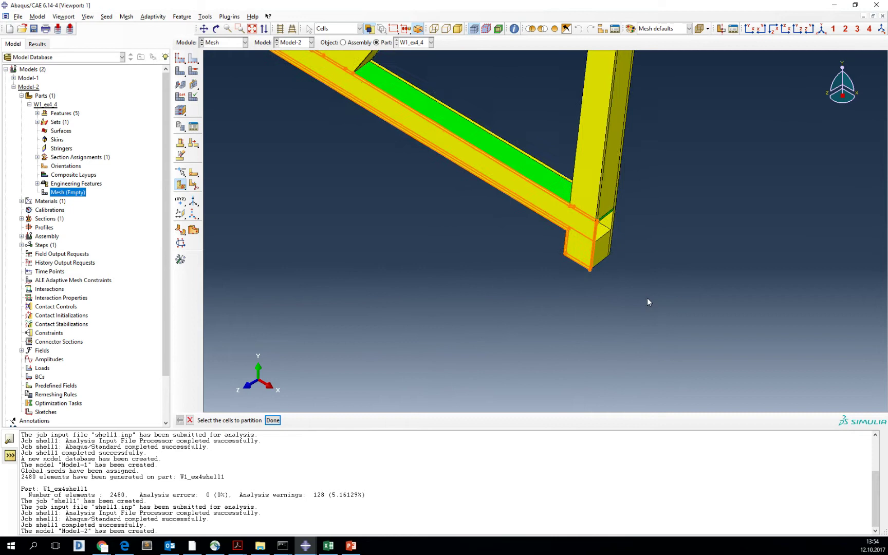
scroll(615, 305, down, 8)
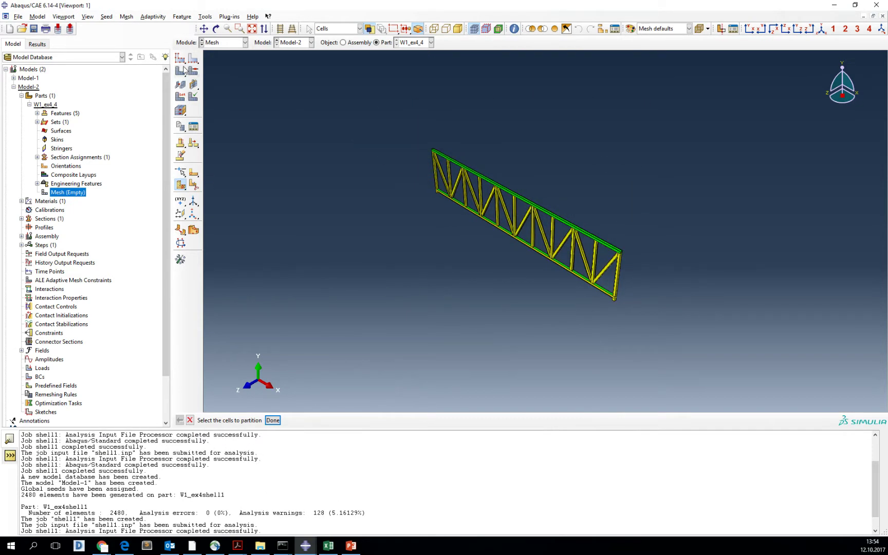
drag(678, 321, 313, 79)
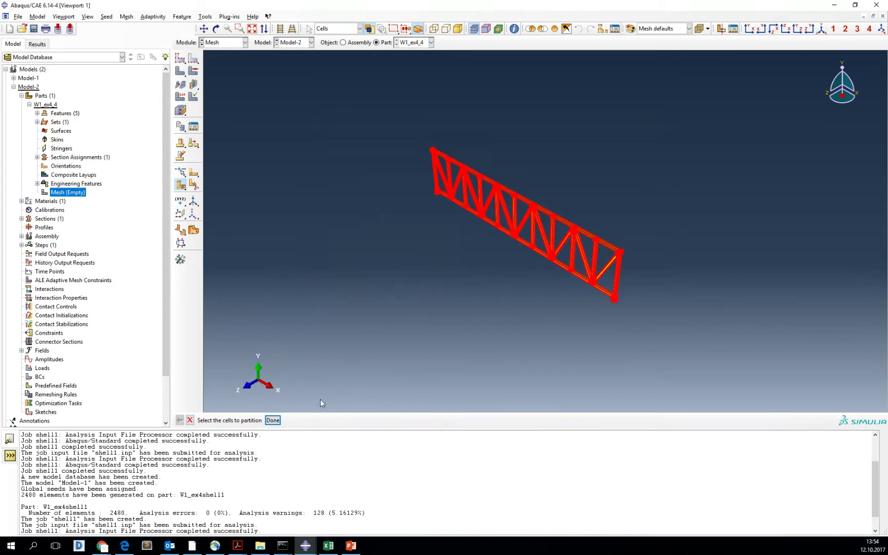
click(272, 420)
scroll(629, 280, up, 8)
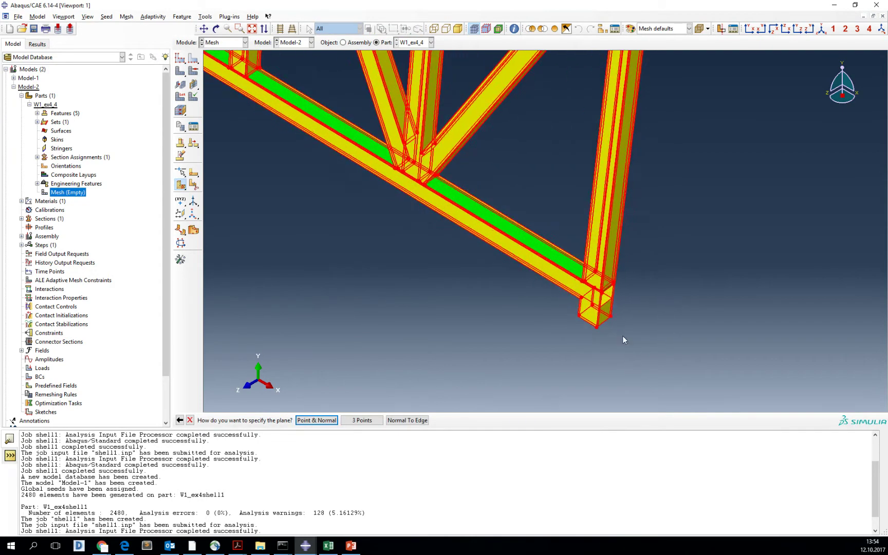
click(317, 420)
scroll(552, 295, up, 4)
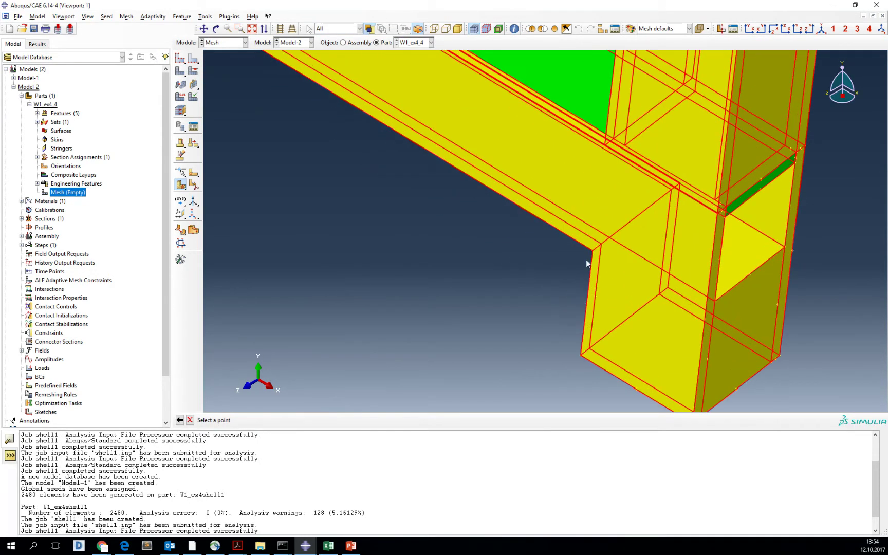
click(593, 251)
click(591, 259)
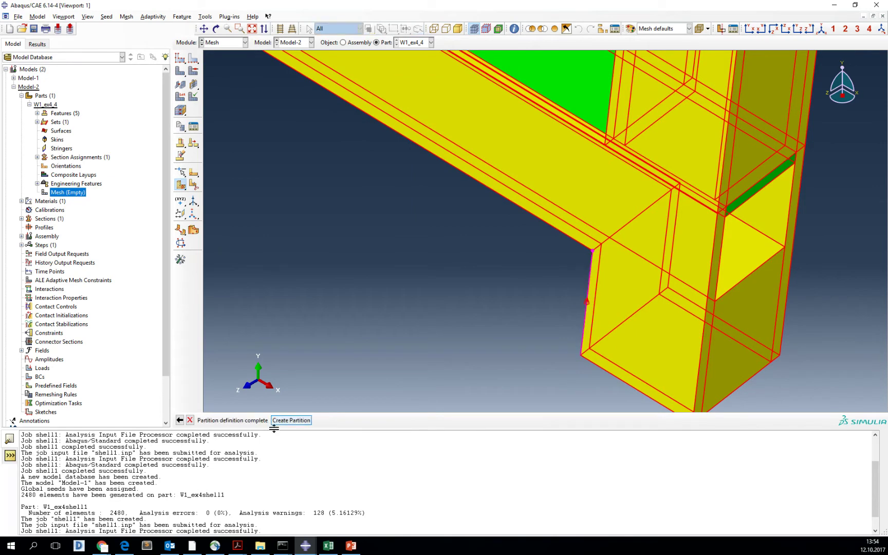
click(278, 424)
scroll(506, 303, down, 8)
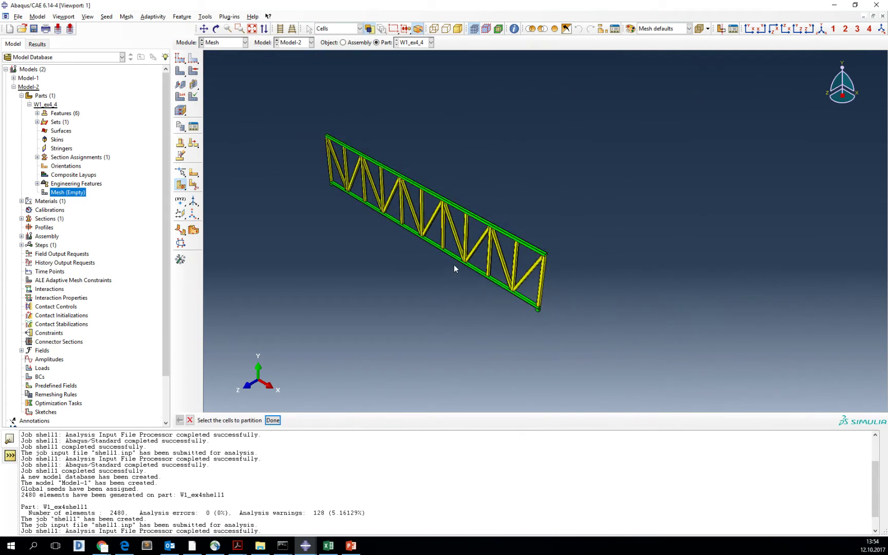
scroll(454, 264, up, 5)
scroll(699, 229, down, 2)
scroll(525, 174, up, 6)
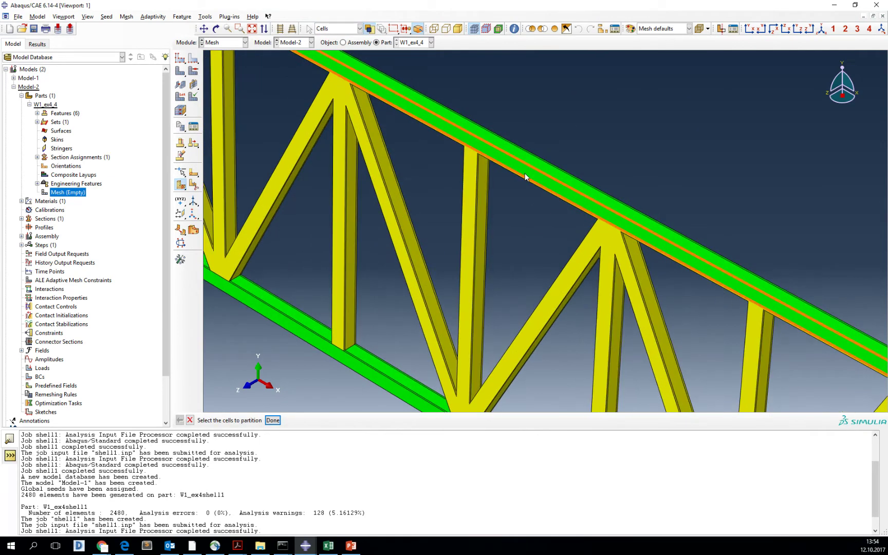
- Seed the truss at global size 20 and mesh it, producing 1367 elements with unmeshed web members
scroll(569, 245, down, 7)
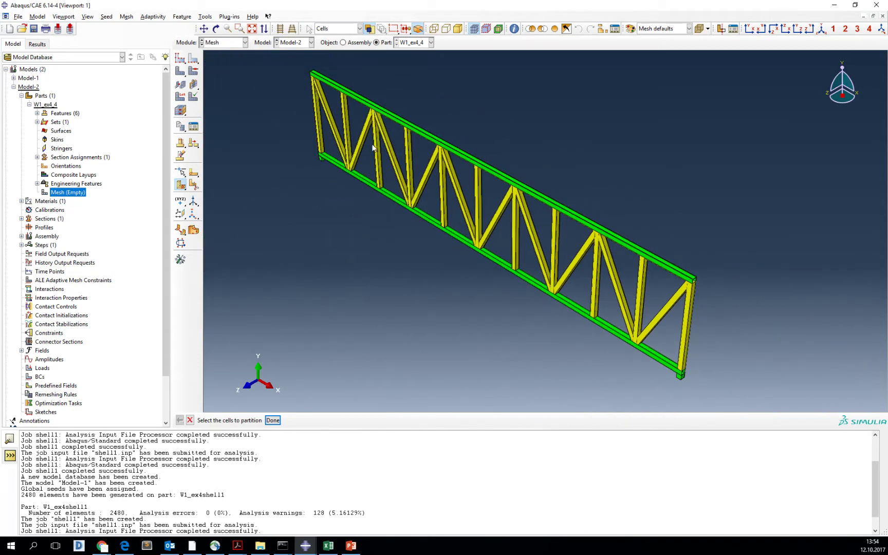
scroll(321, 83, up, 4)
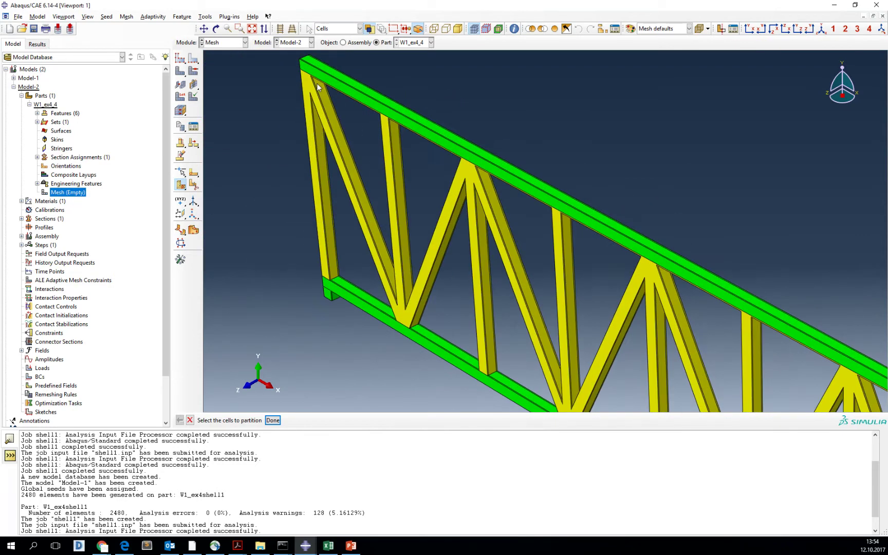
click(181, 60)
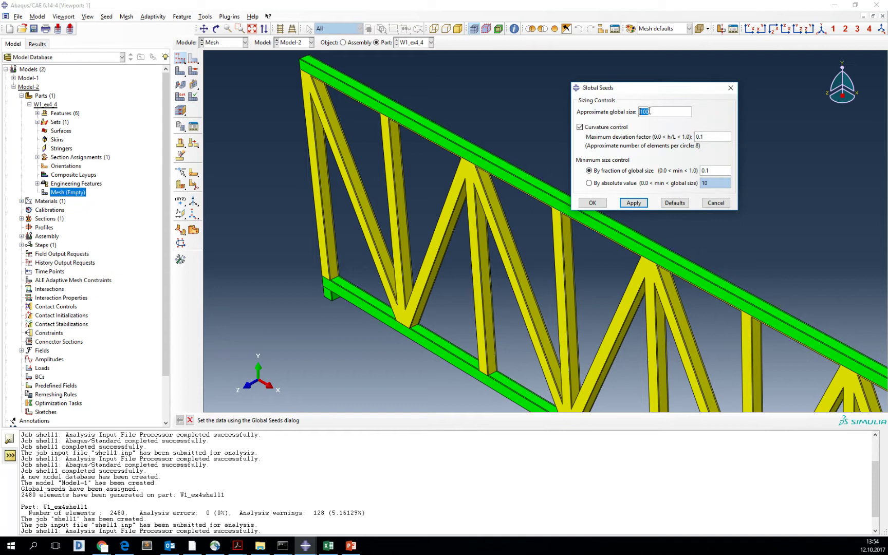
text(20)
click(633, 202)
click(592, 203)
click(181, 72)
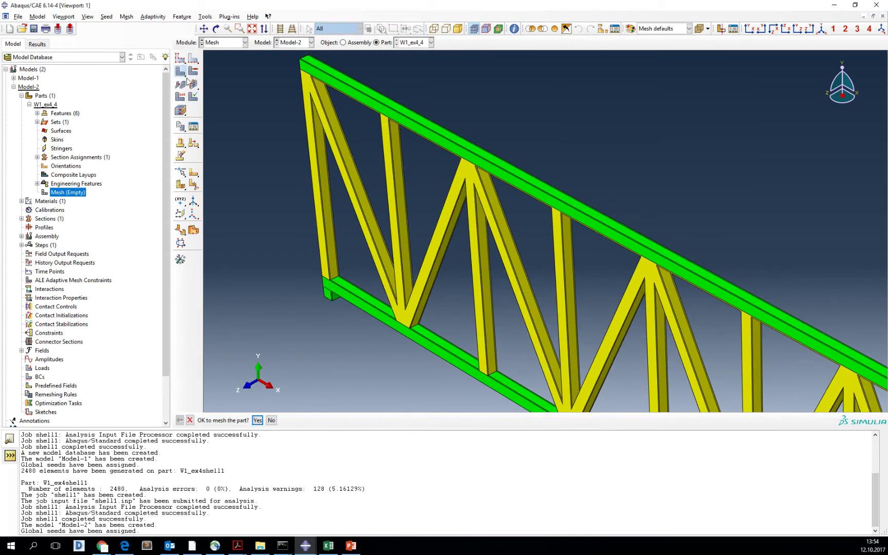
click(257, 420)
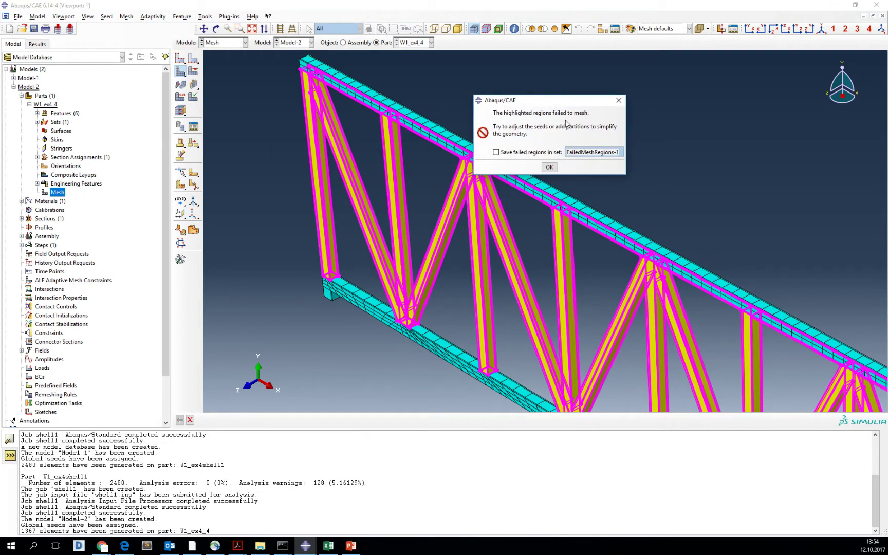
click(553, 167)
scroll(457, 189, down, 4)
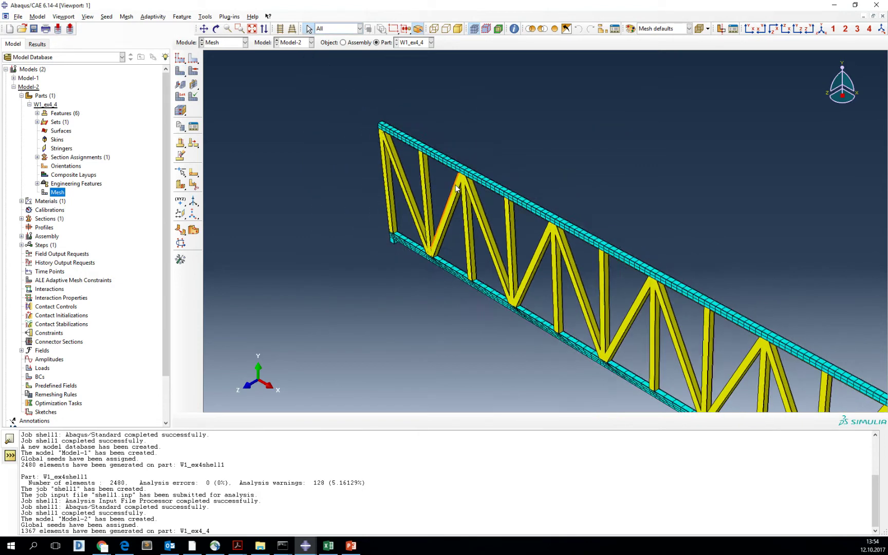
scroll(456, 188, down, 2)
- Change the global seed size to 5, deleting the existing mesh
click(181, 59)
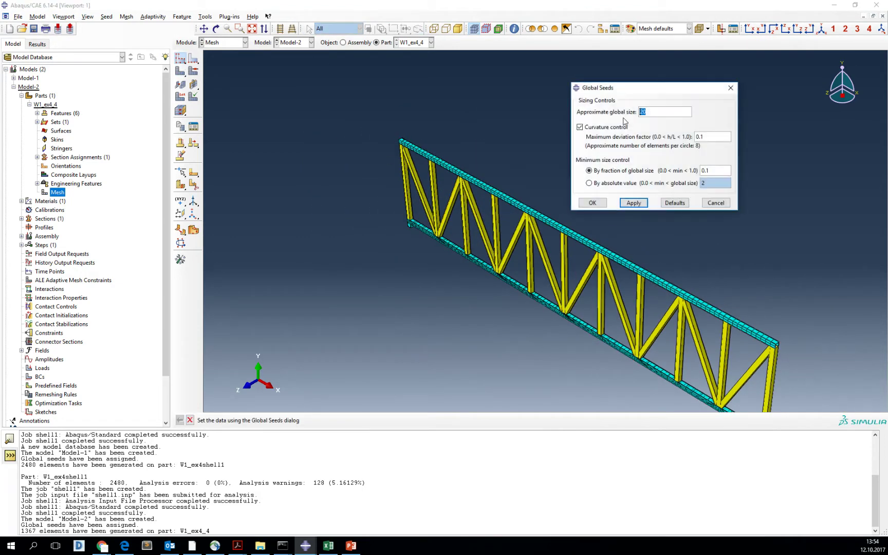
text(5)
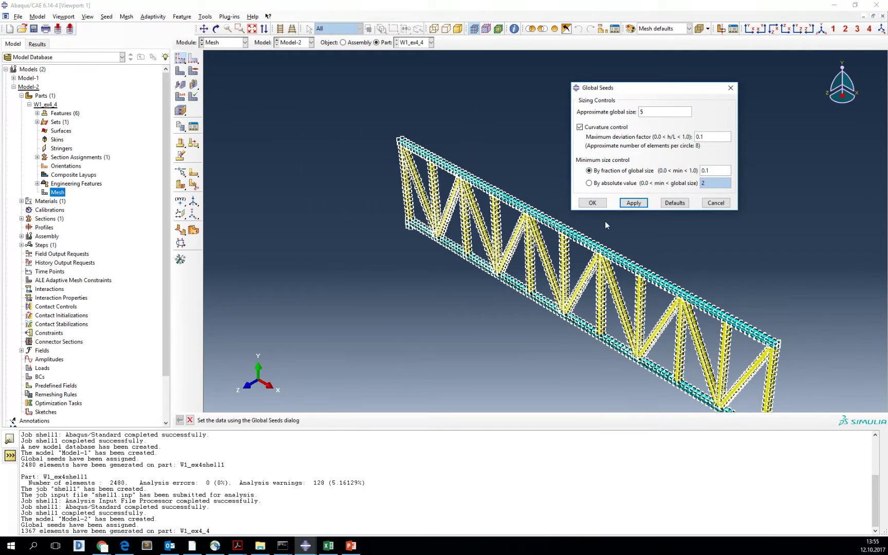
click(635, 203)
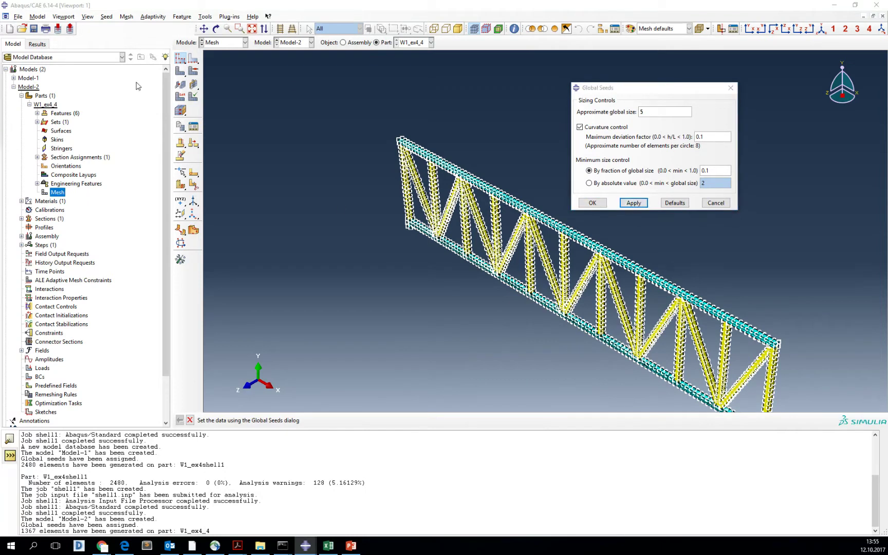
click(352, 119)
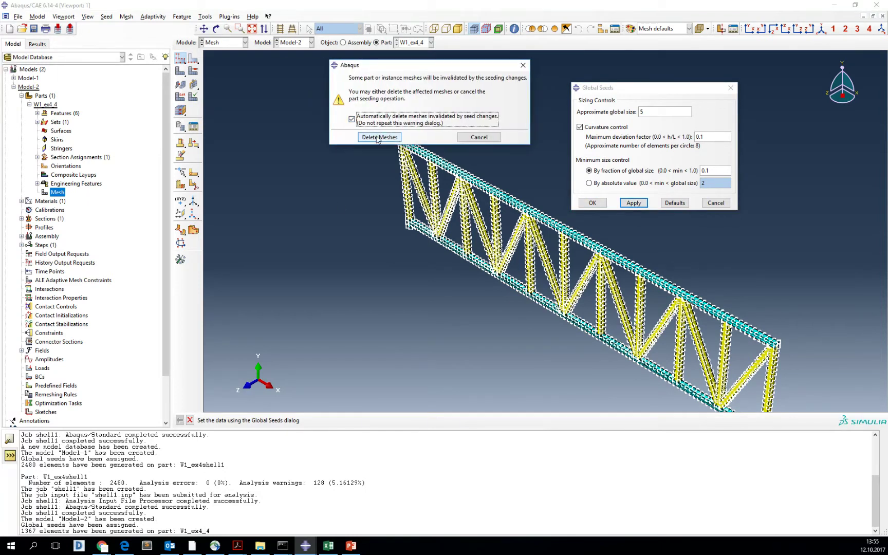
click(379, 139)
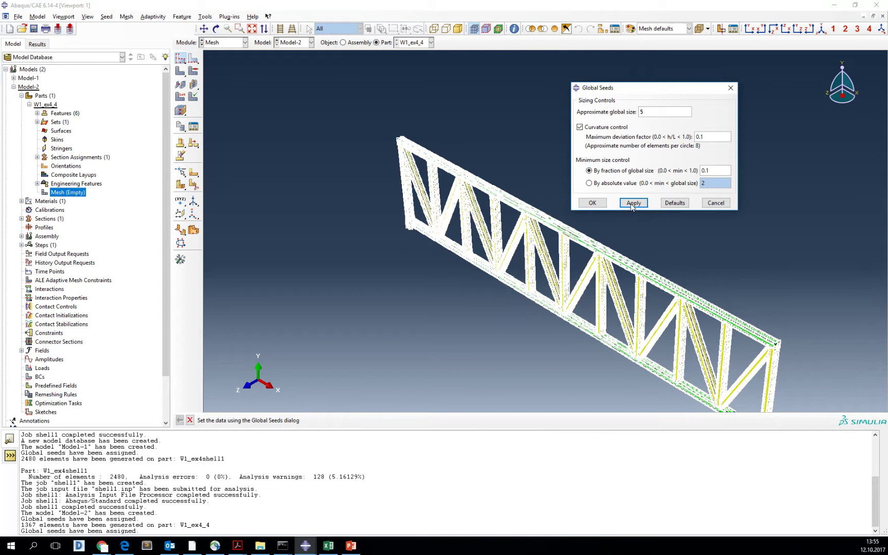
click(585, 204)
scroll(595, 301, up, 5)
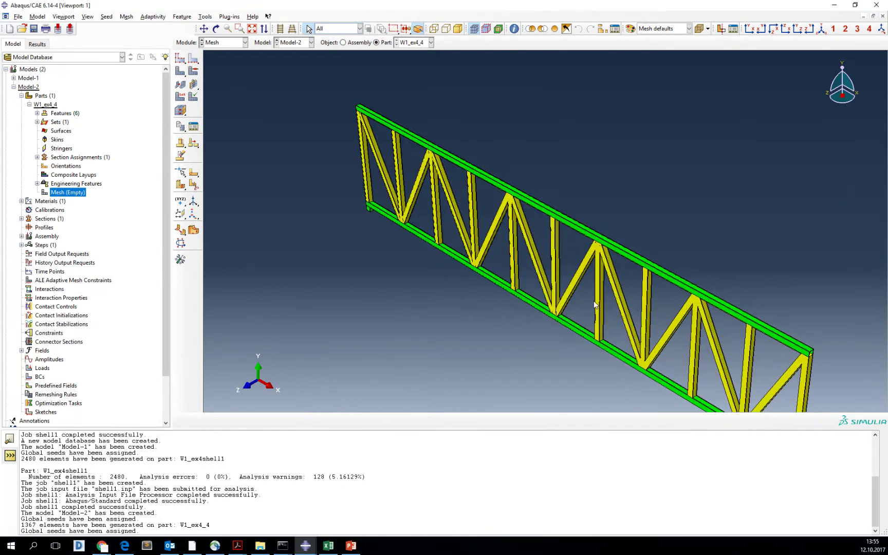
- Remesh the whole truss, web members included, into 44927 elements
click(180, 71)
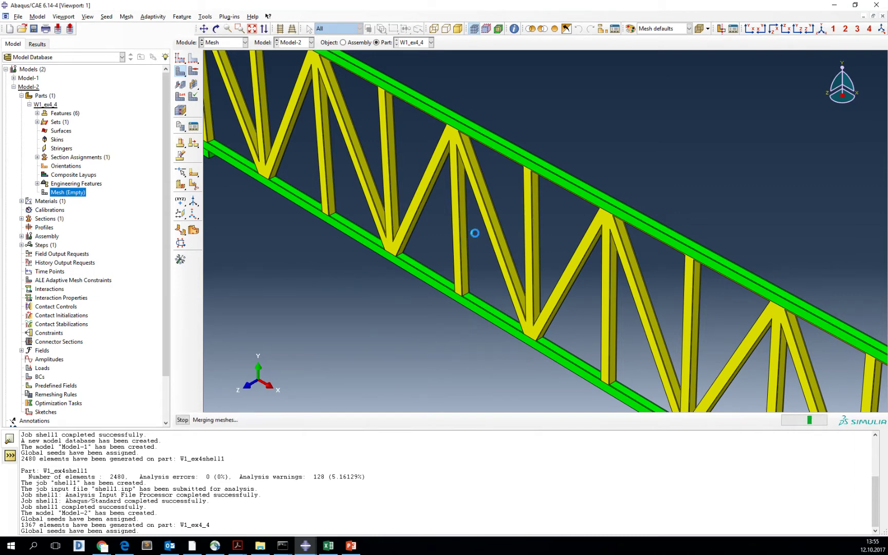
scroll(474, 232, up, 8)
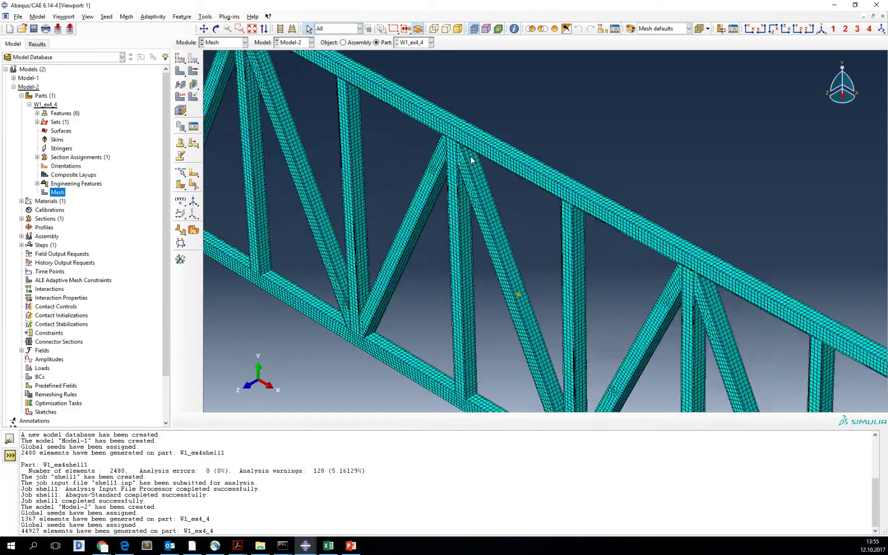
scroll(458, 147, down, 8)
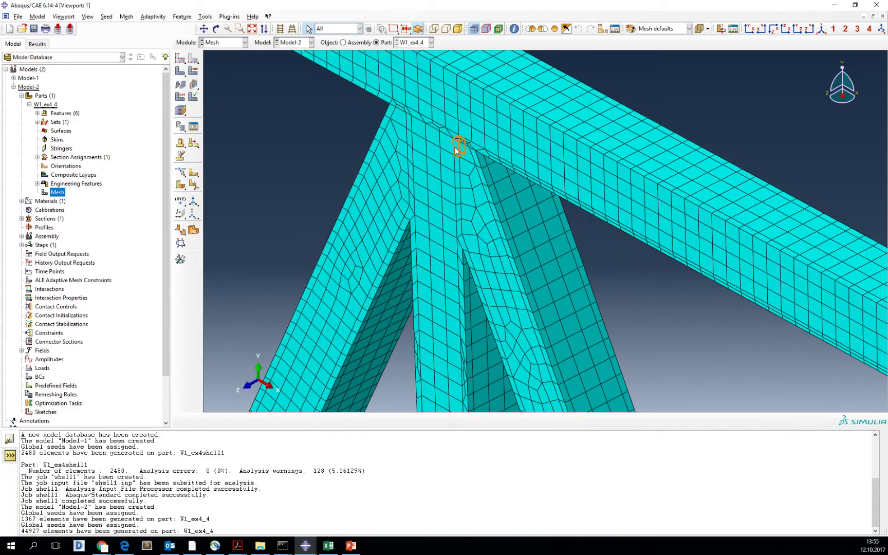
scroll(460, 153, up, 2)
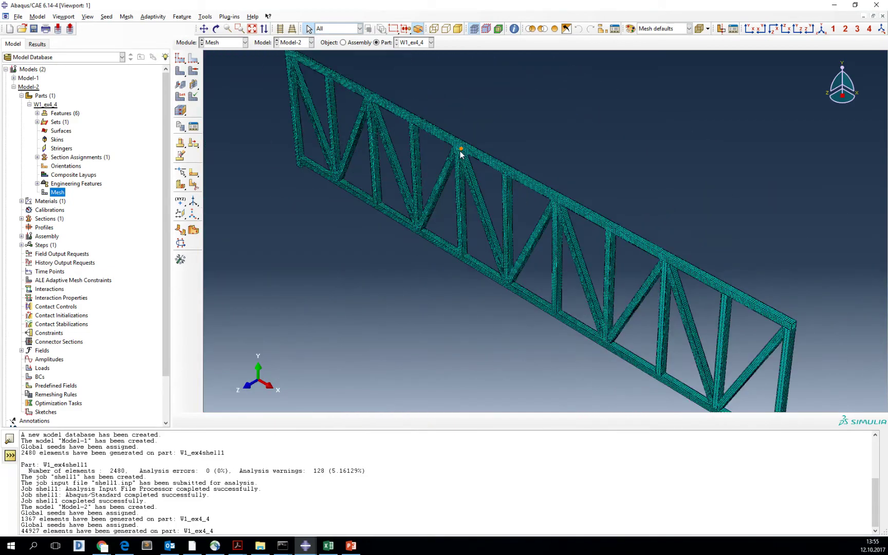
scroll(530, 175, down, 2)
scroll(642, 262, up, 10)
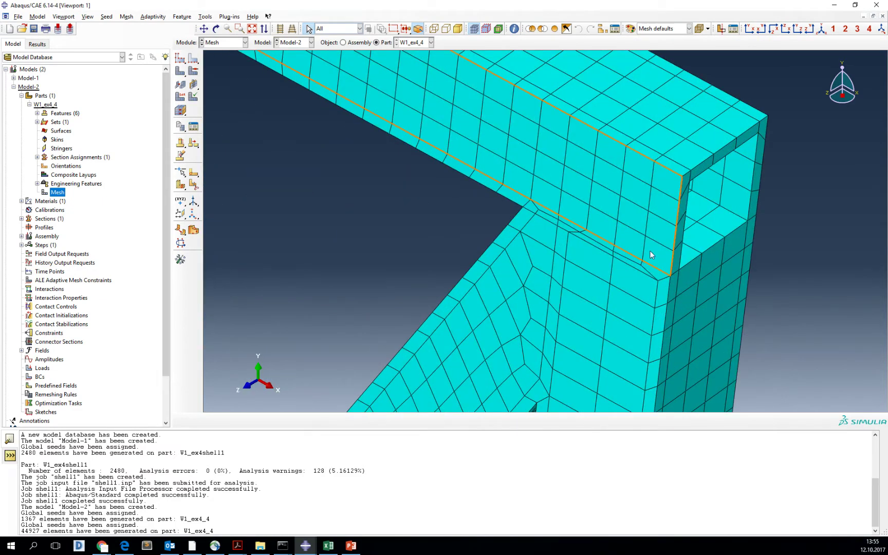
scroll(661, 242, down, 8)
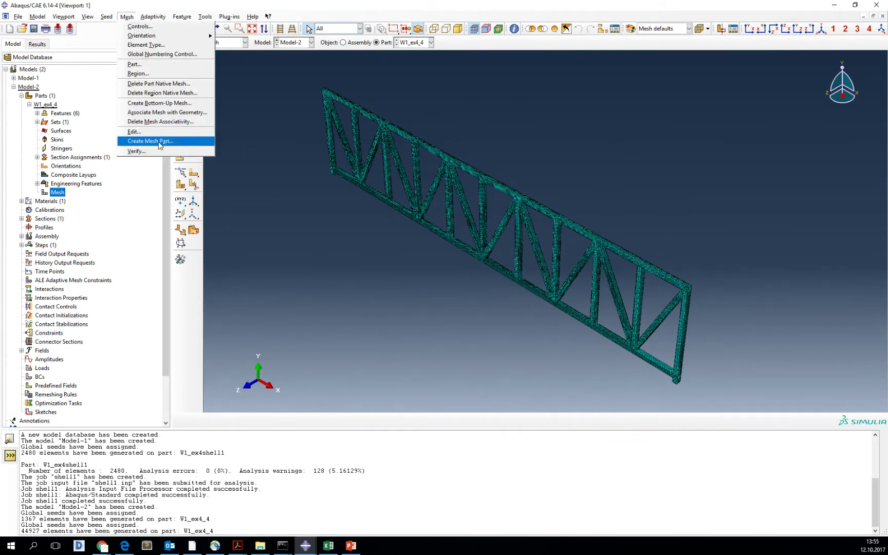
- Verify W1_ex4_4 mesh quality, highlighting 5270 warning elements (11.73%) and 0 errors
click(136, 151)
click(331, 123)
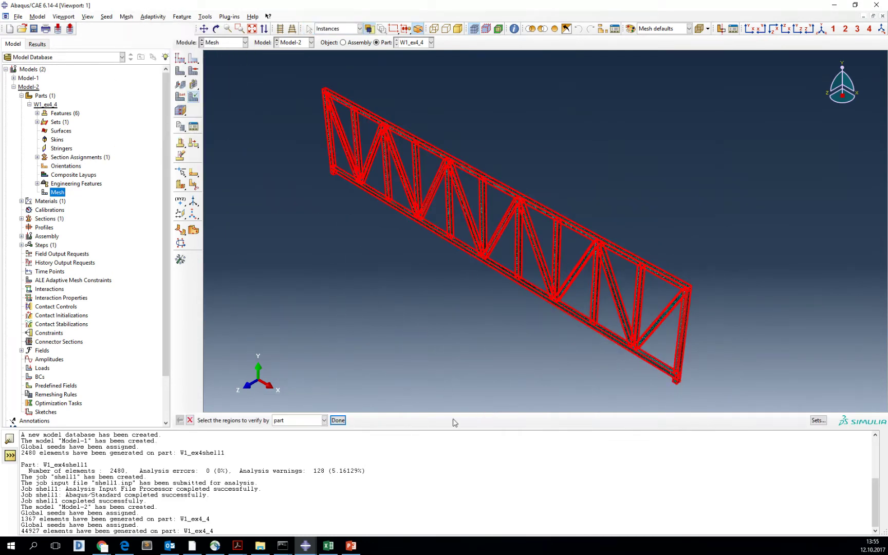
click(337, 420)
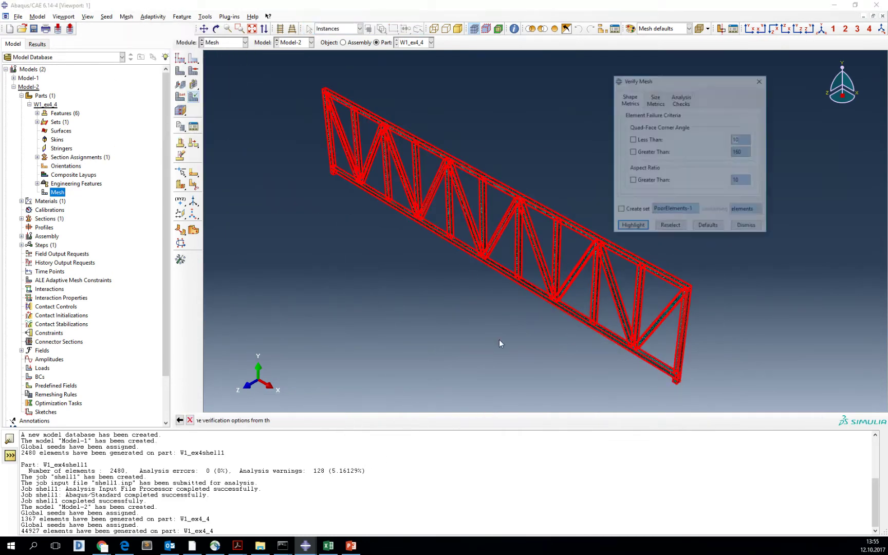
click(646, 228)
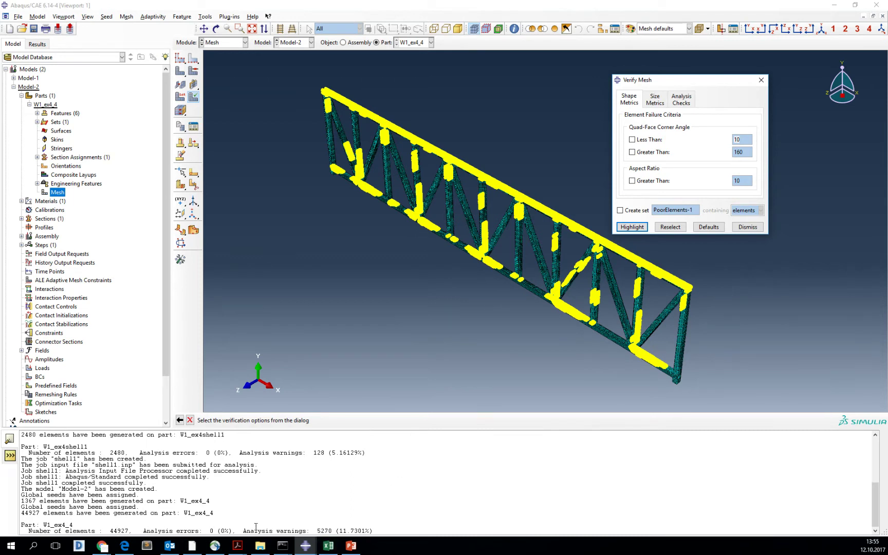
drag(341, 531, 359, 530)
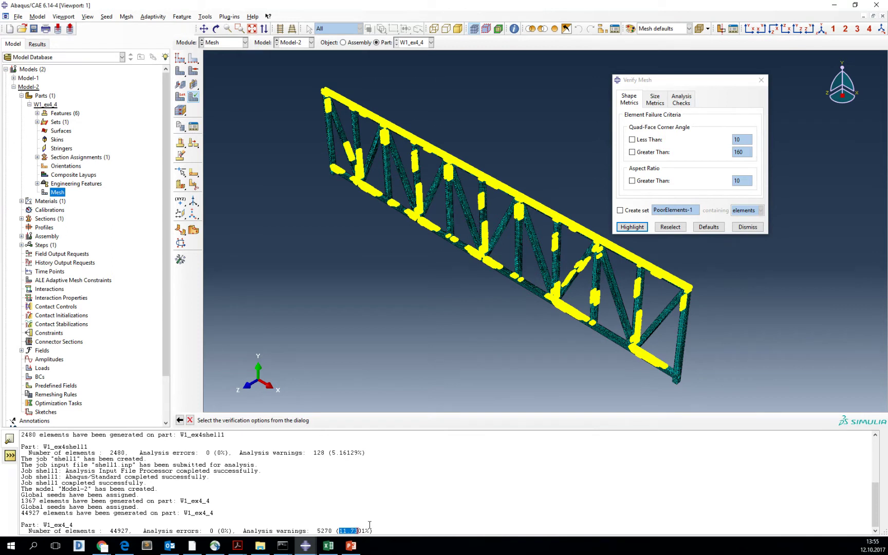
click(632, 226)
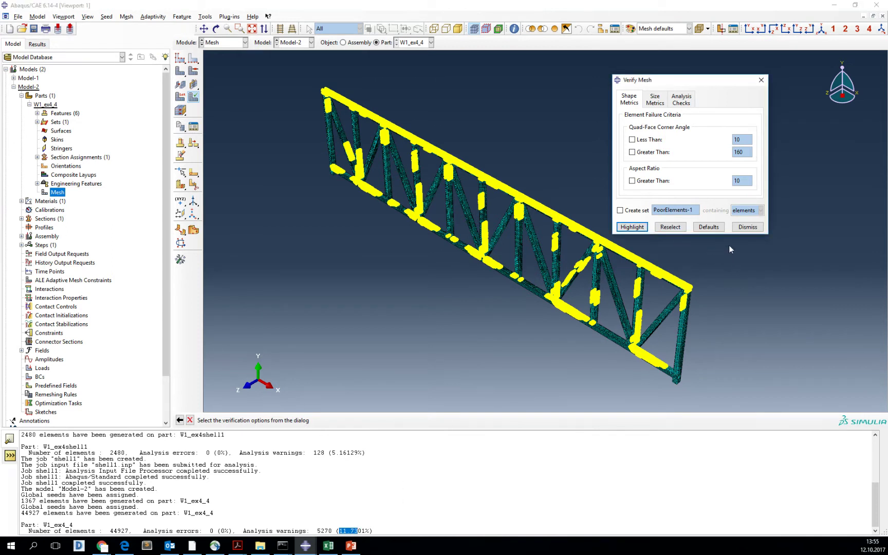
click(761, 80)
scroll(73, 213, down, 2)
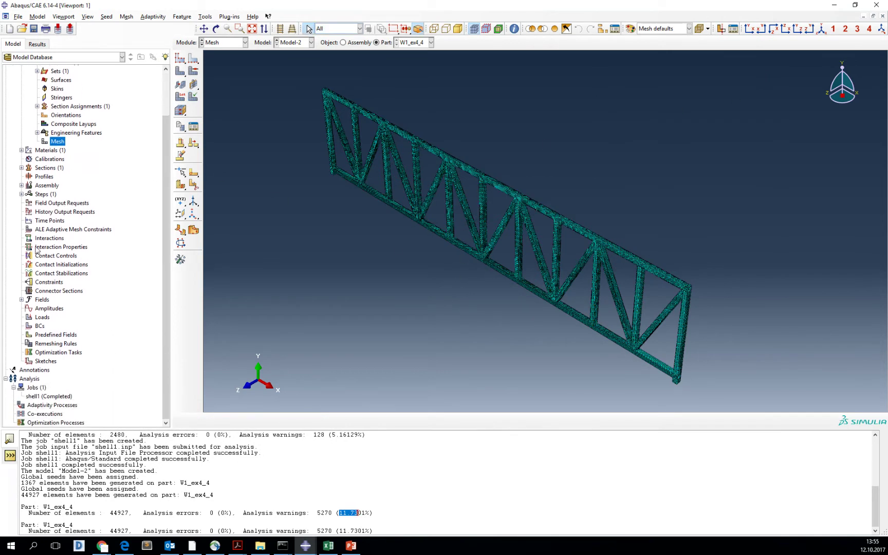
click(37, 188)
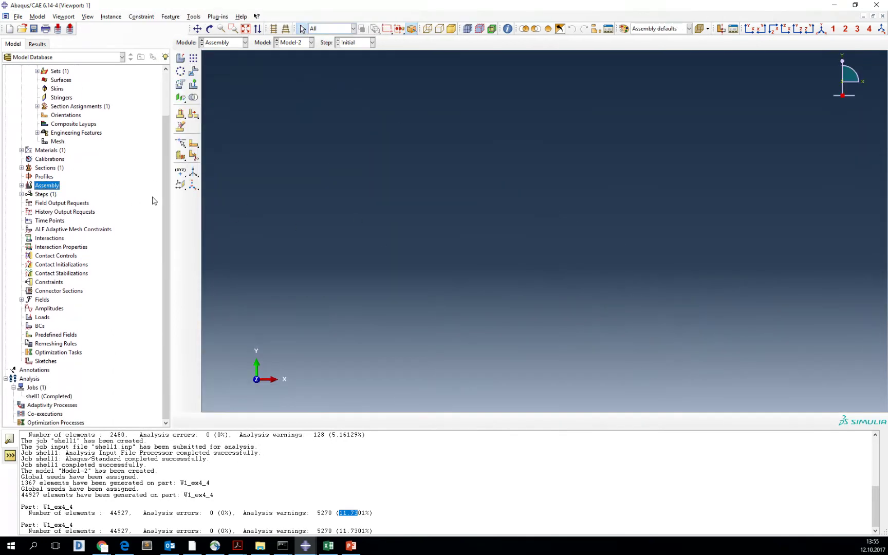
- Add a dependent W1_ex4_4 instance to the assembly
click(21, 185)
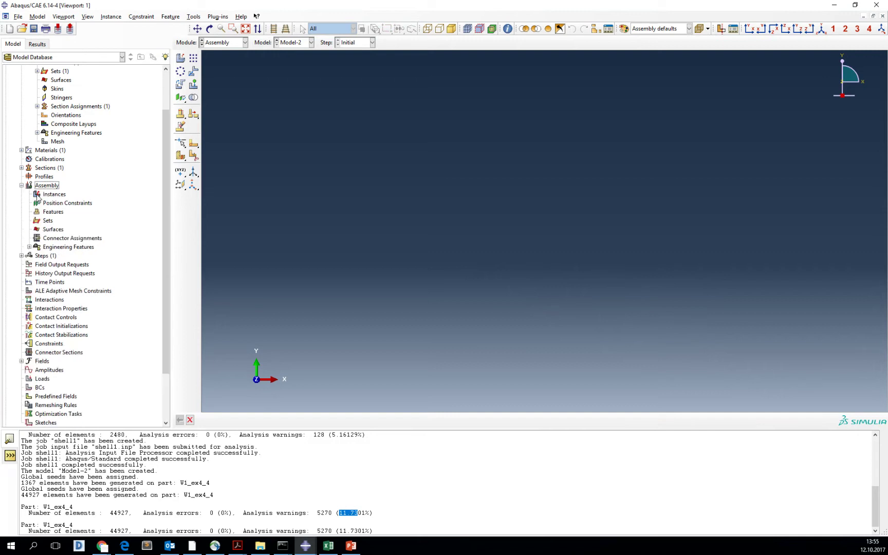
double_click(40, 194)
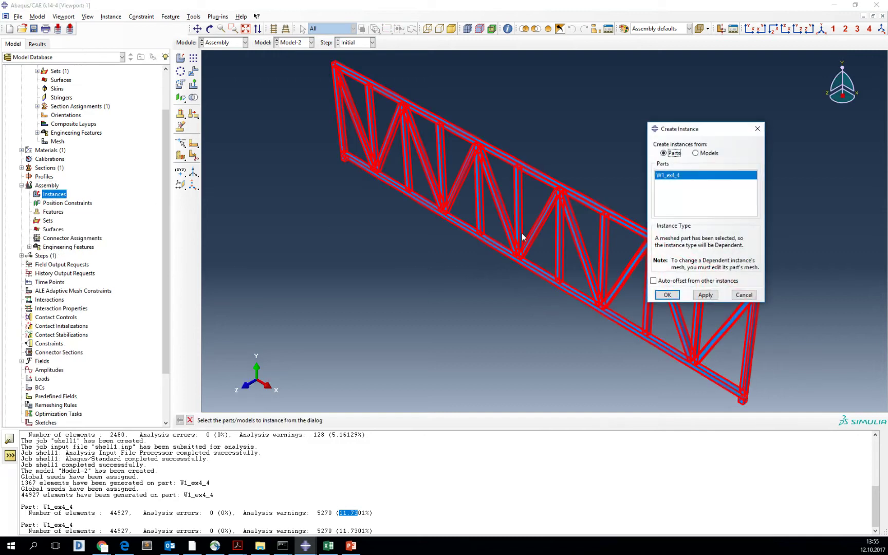
click(667, 295)
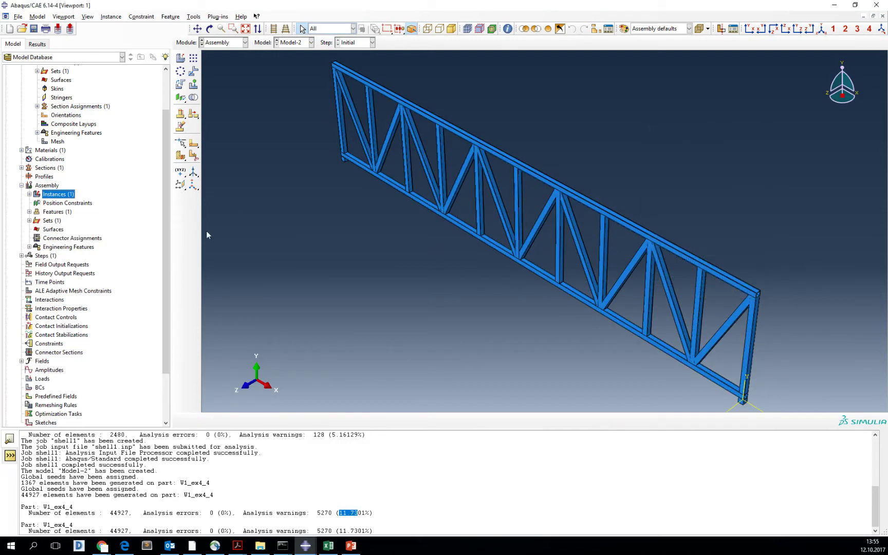
- Create Step-1 as a Static, General step after Initial
click(21, 255)
double_click(50, 257)
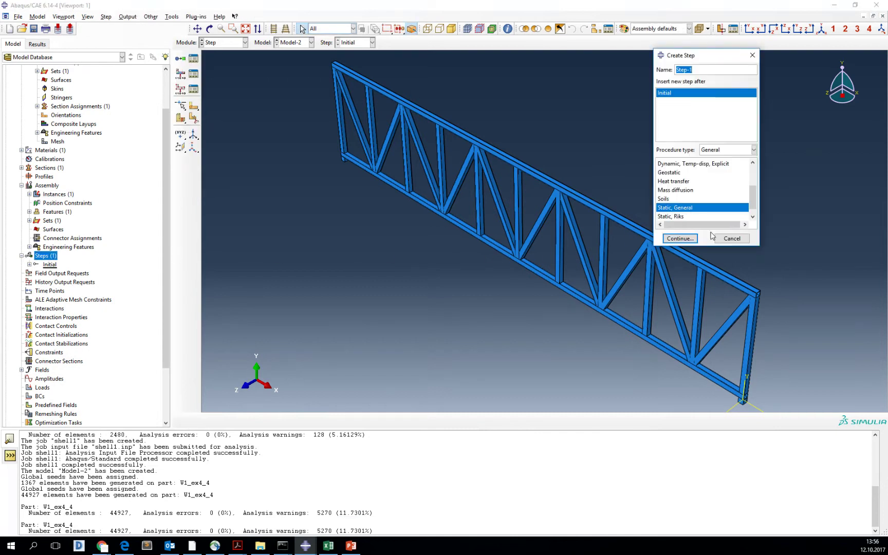
key(Return)
click(583, 297)
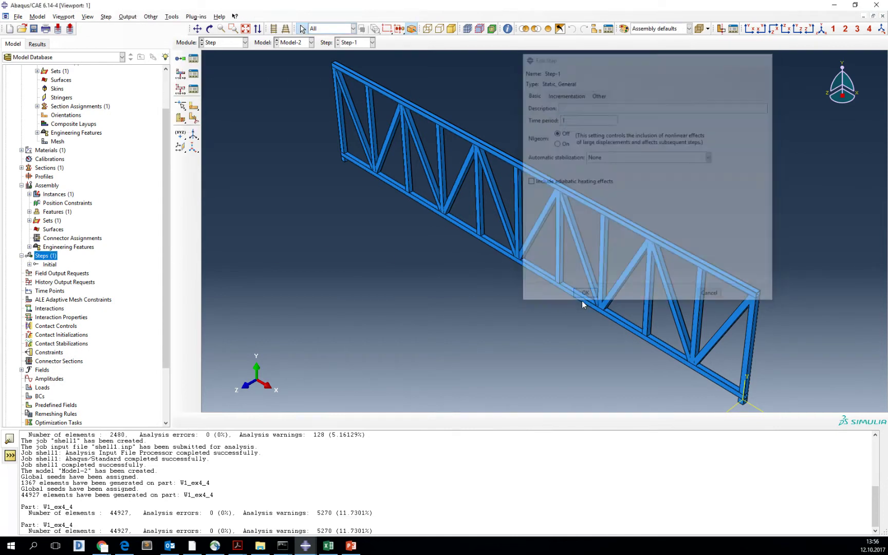
scroll(30, 330, down, 3)
double_click(46, 317)
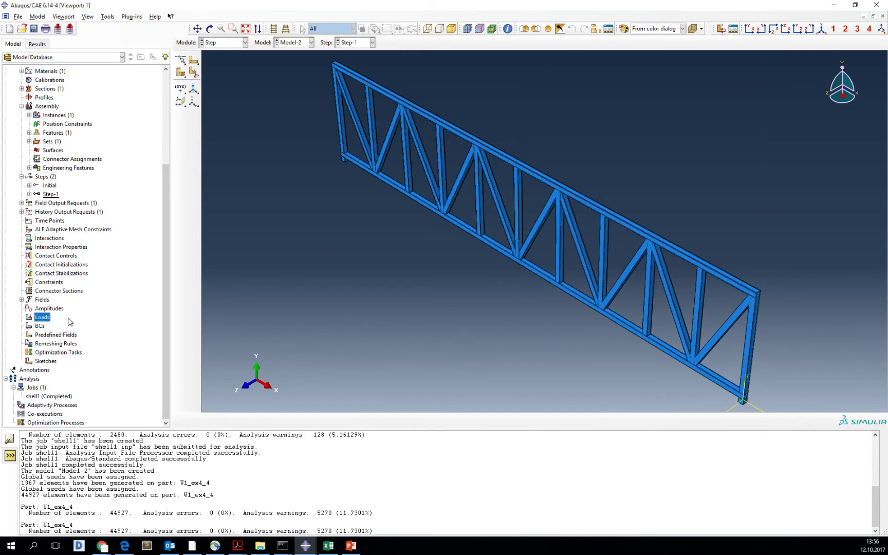
- Select the top chord's upper face as surface Surf-1 for the pressure load
click(133, 287)
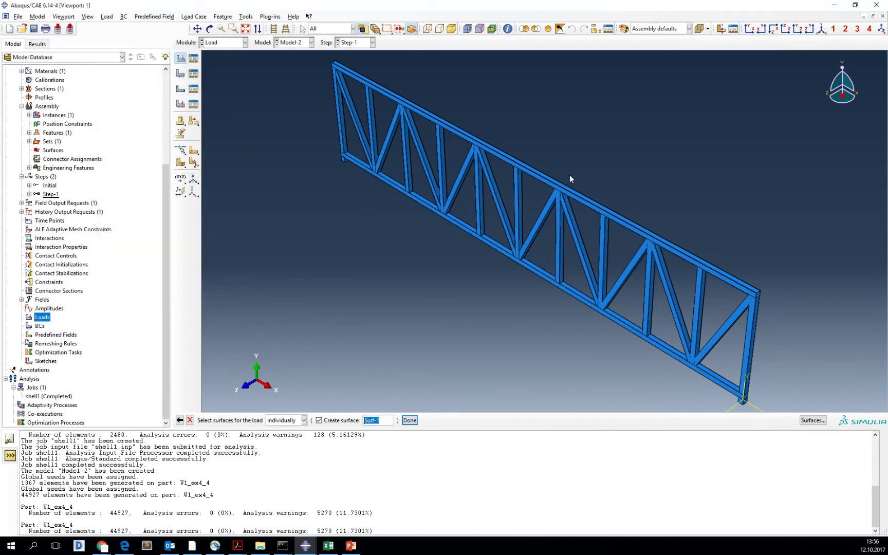
scroll(570, 178, up, 5)
scroll(579, 210, up, 3)
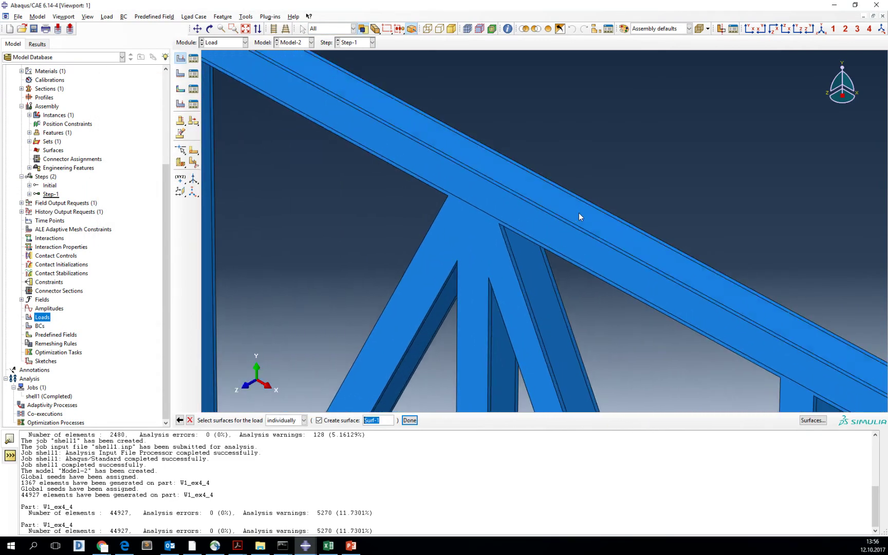
click(579, 213)
scroll(578, 213, up, 3)
click(575, 235)
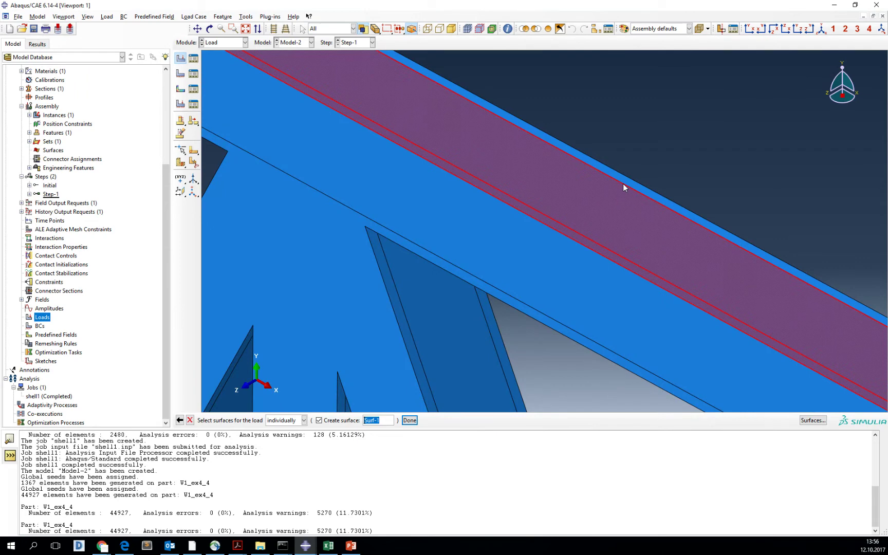
scroll(623, 183, down, 10)
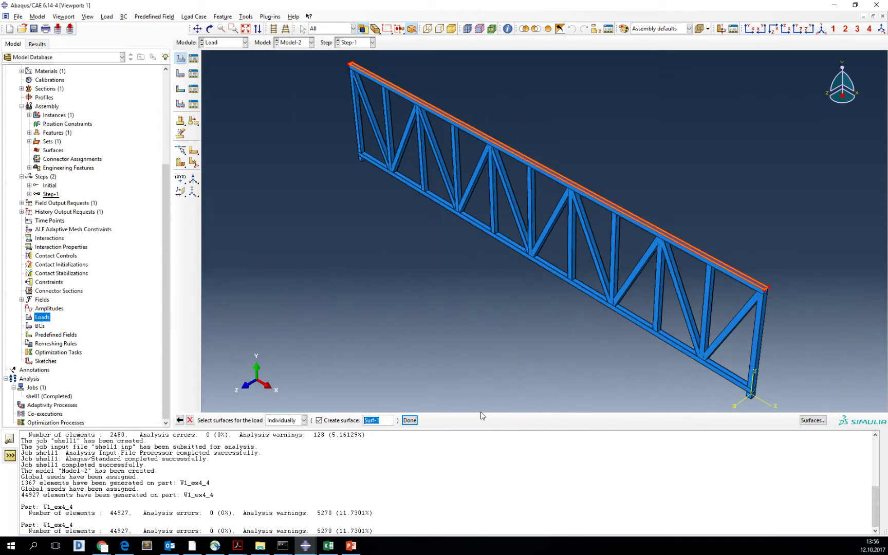
click(409, 420)
- Set the pressure Load-1 magnitude to 10 and confirm it
click(264, 233)
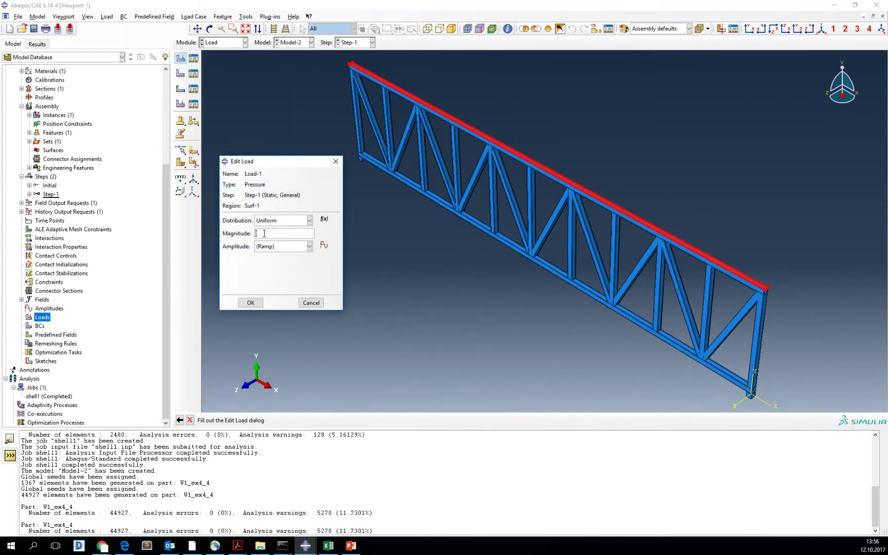
text(10)
click(251, 303)
double_click(39, 326)
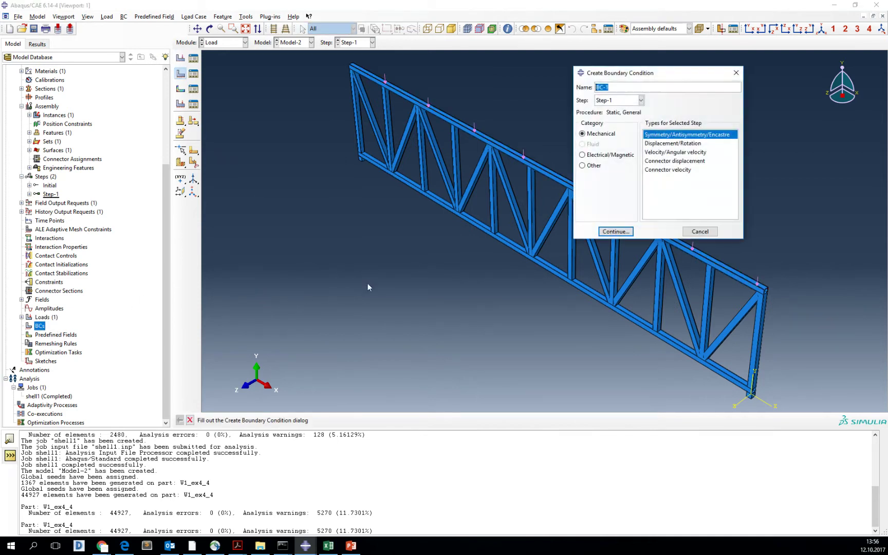
- Start a Symmetry/Antisymmetry/Encastre boundary condition and pick both truss leg end faces
click(616, 232)
ctrl+alt+drag(611, 233, 781, 173)
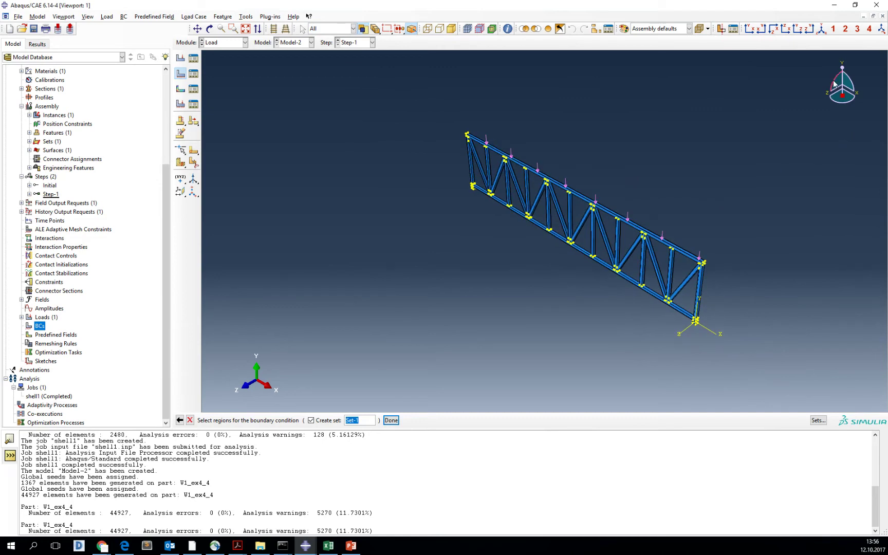
drag(838, 80, 869, 77)
scroll(749, 246, down, 10)
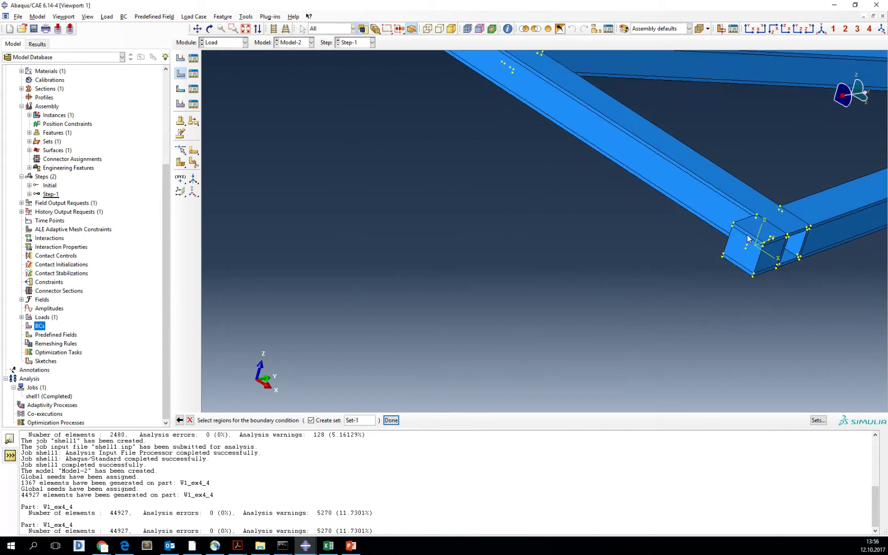
click(749, 246)
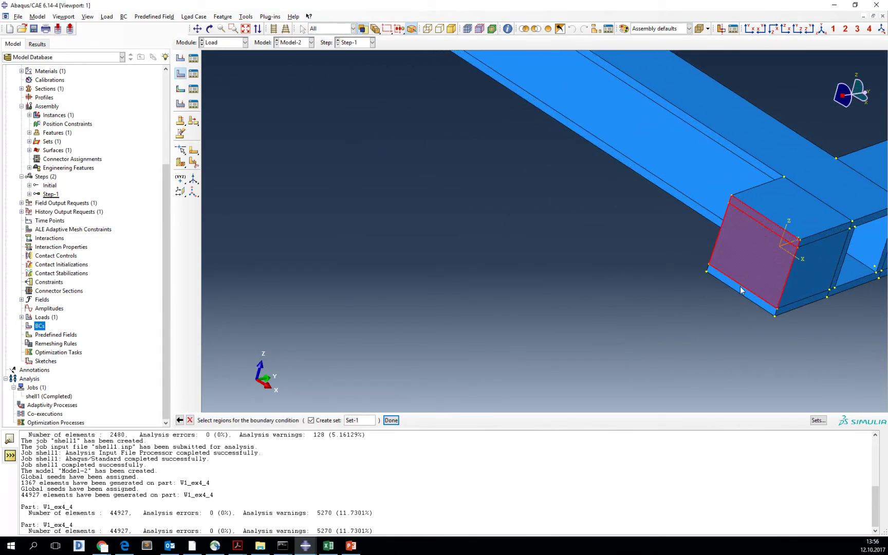
scroll(709, 373, up, 10)
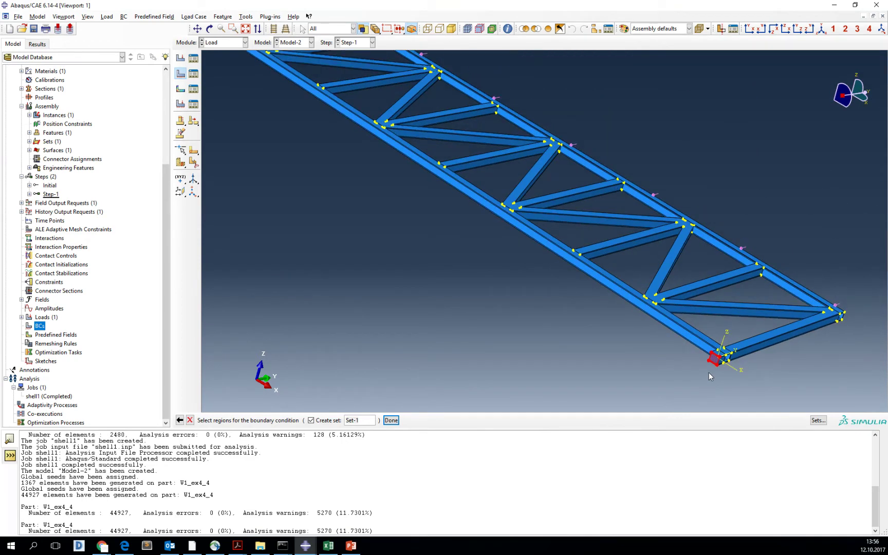
scroll(437, 195, down, 10)
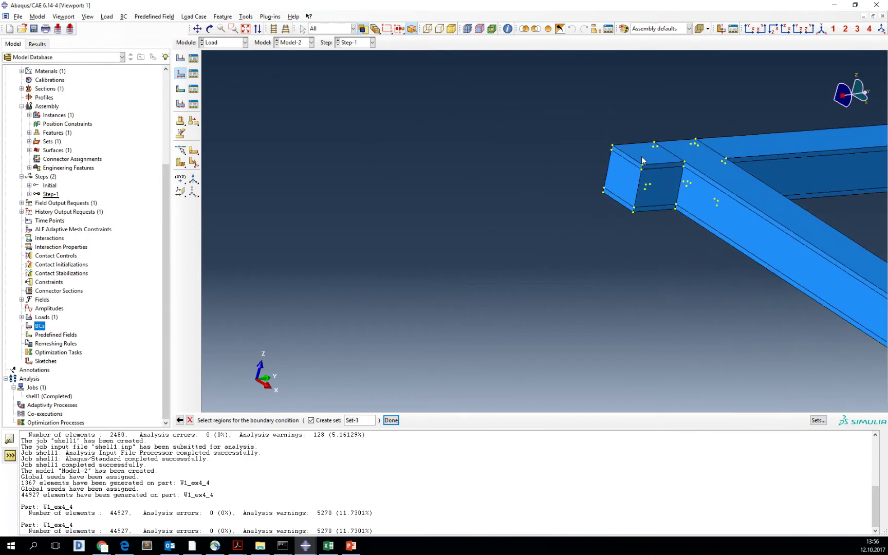
click(606, 215)
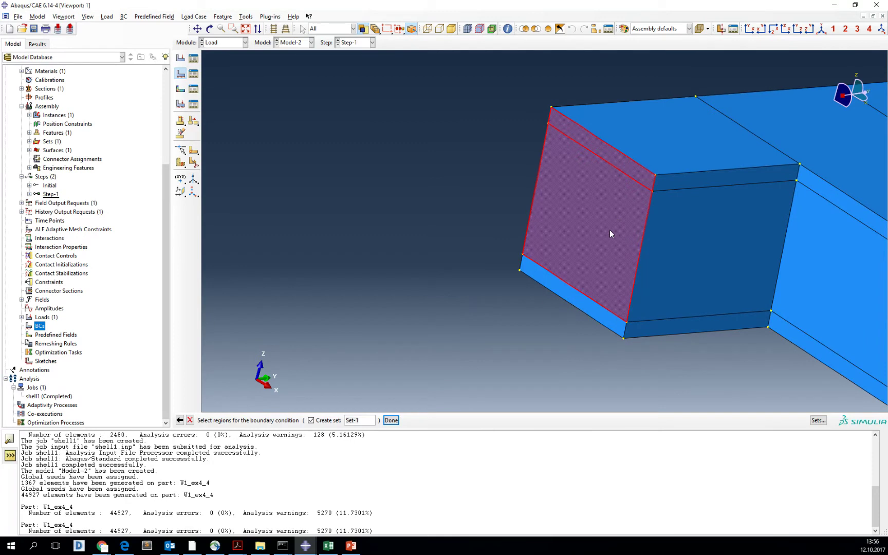
shift+click(584, 301)
click(391, 420)
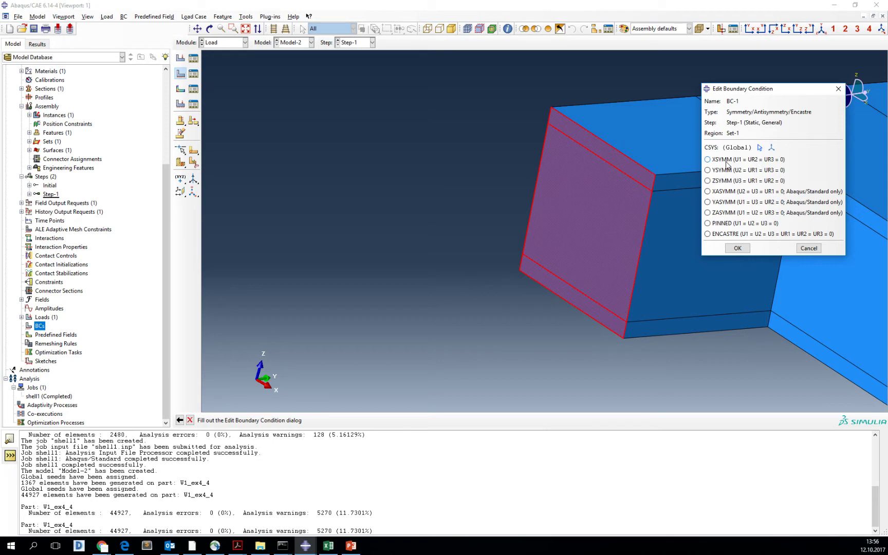
- Make BC-1 a PINNED support (U1 = U2 = U3 = 0) and return to isometric view
click(728, 224)
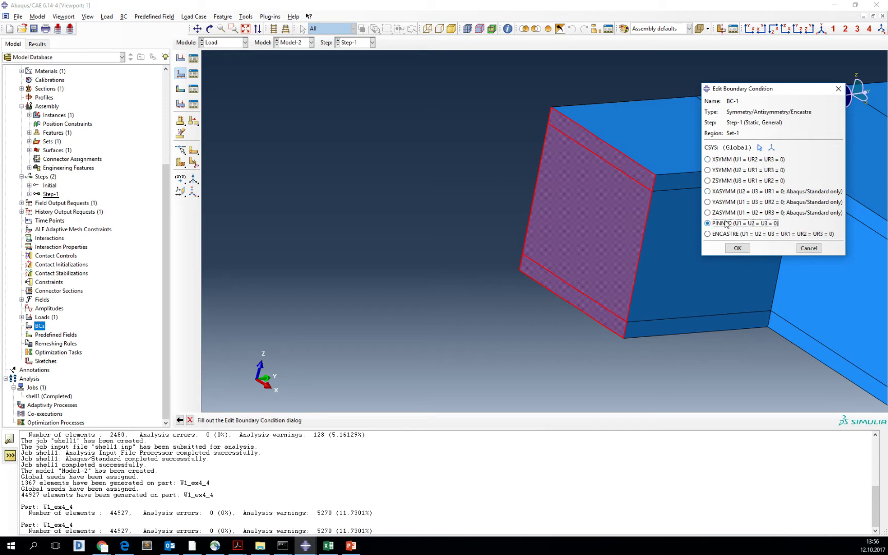
click(737, 248)
scroll(451, 243, down, 8)
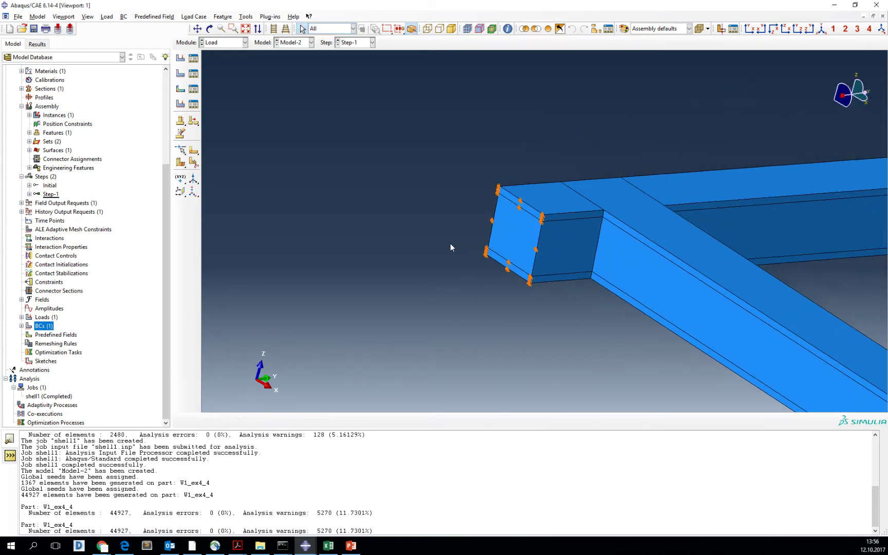
click(822, 29)
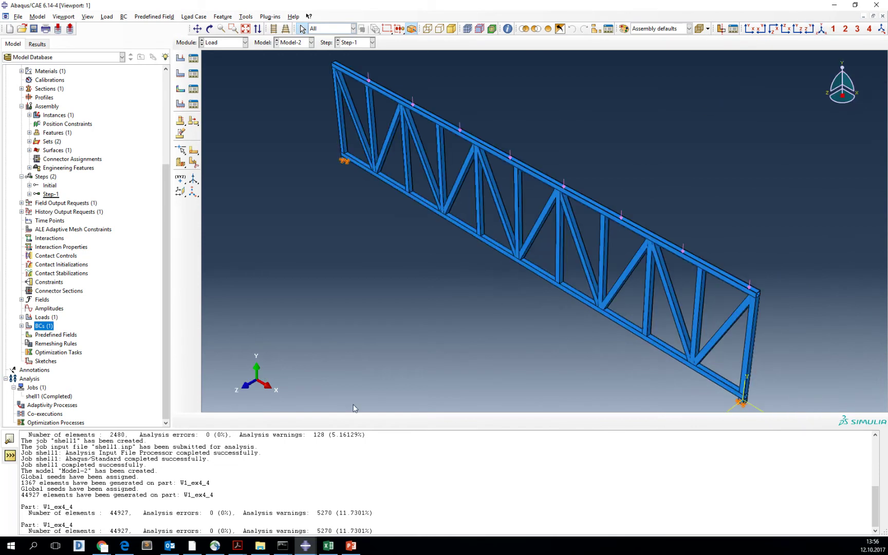
- Create job solid1 for Model-2 set to use 4 processors
double_click(36, 388)
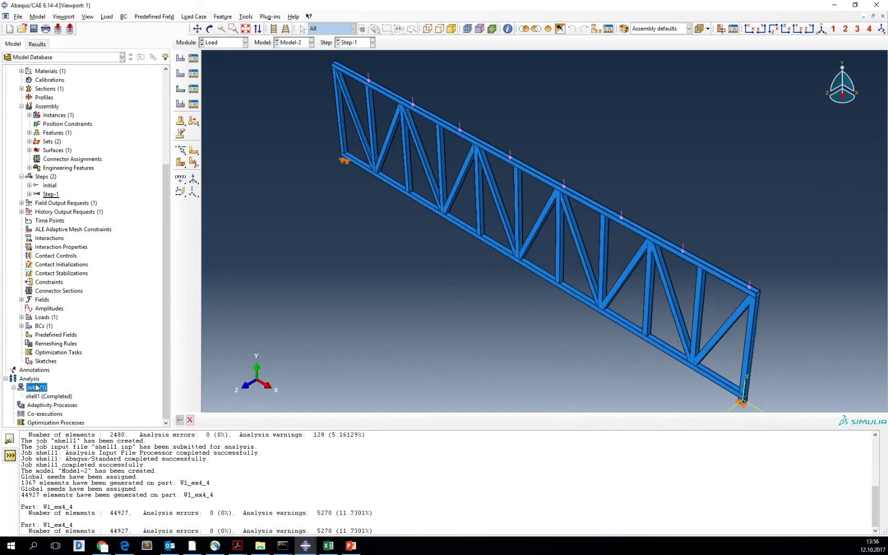
text(solid1)
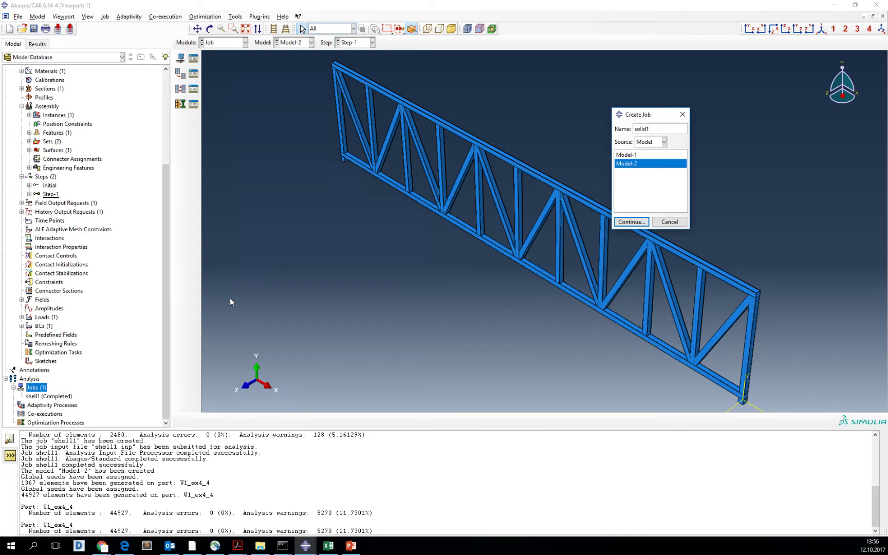
key(Return)
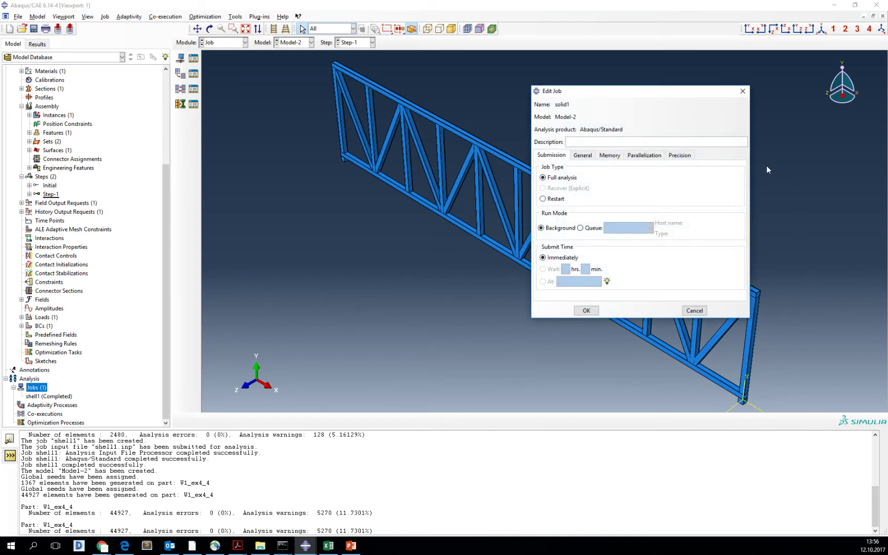
click(644, 154)
click(540, 167)
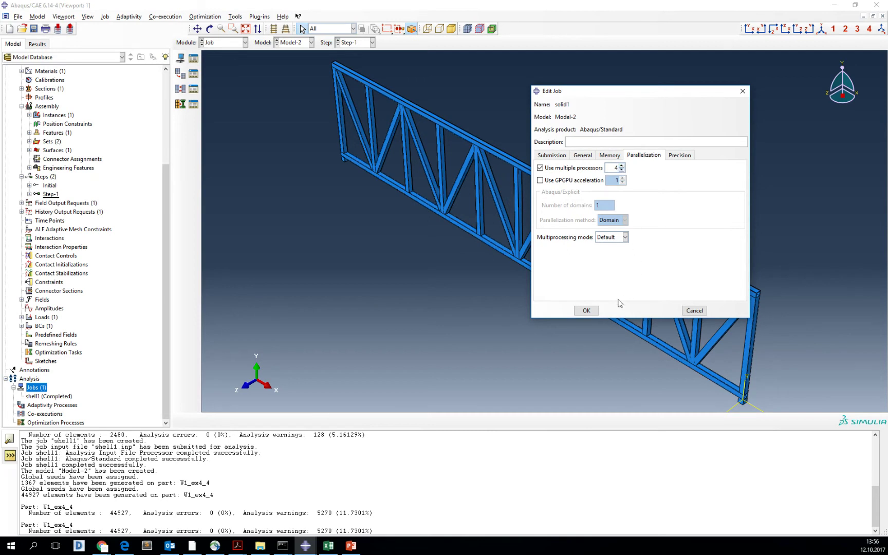
click(586, 310)
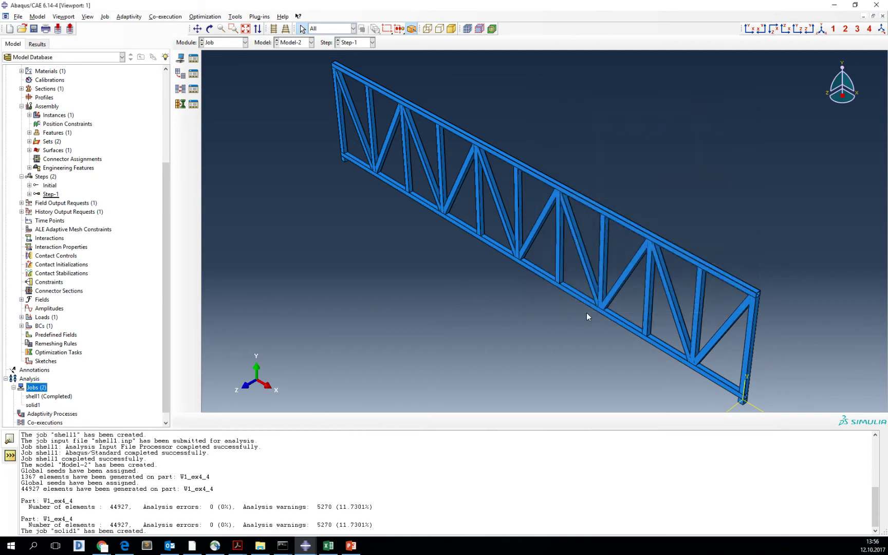
- Submit job solid1 for analysis
right_click(39, 406)
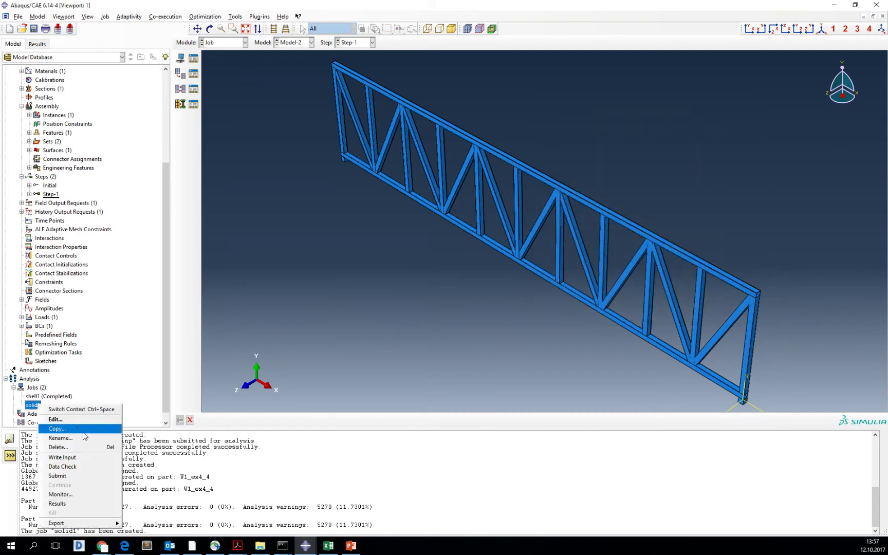
click(85, 477)
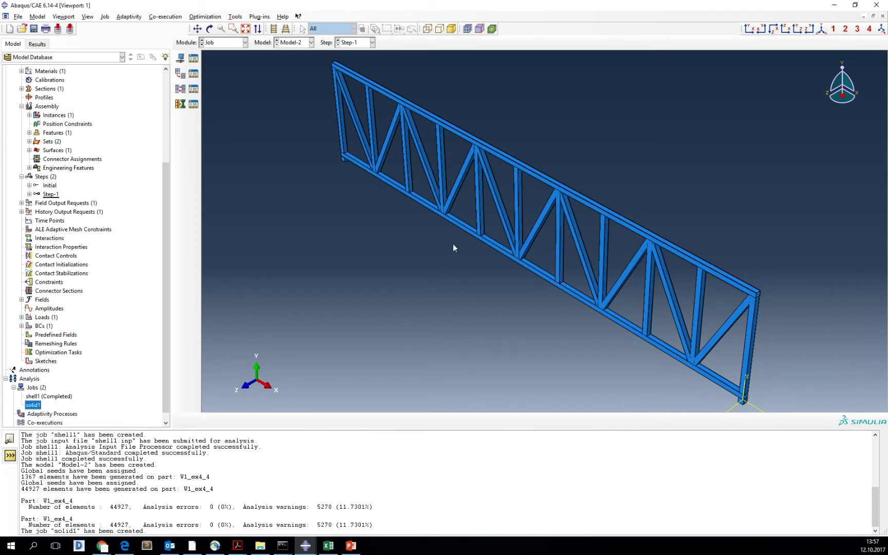
right_click(63, 407)
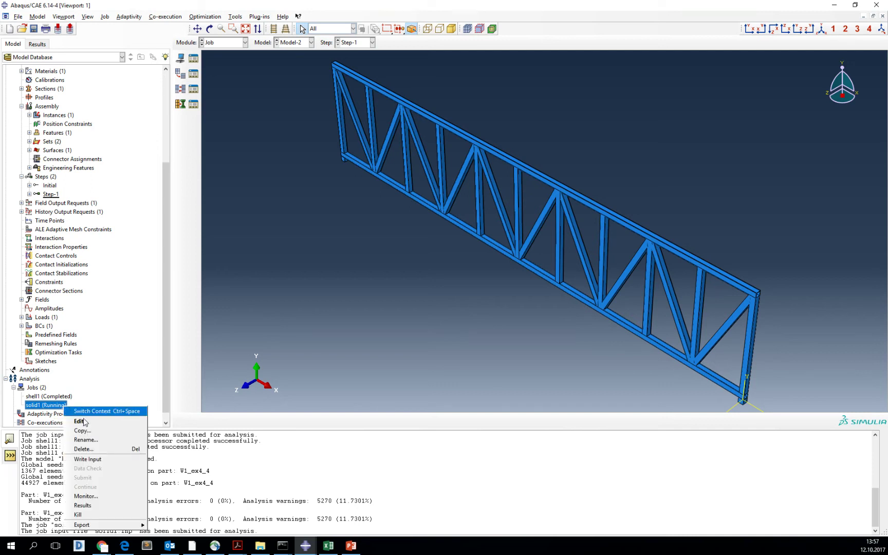
- Monitor solid1, review its distorted-elements warning, and wait until the job shows Completed
click(103, 498)
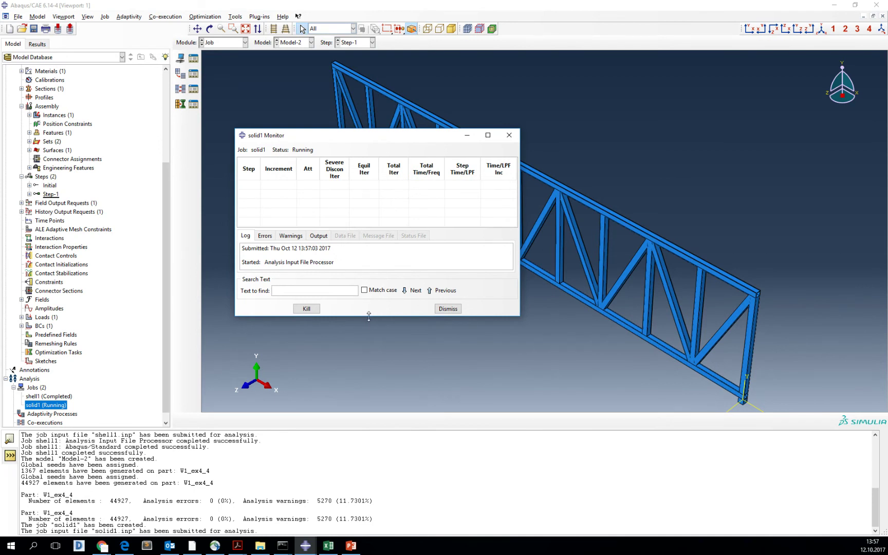
drag(368, 316, 360, 407)
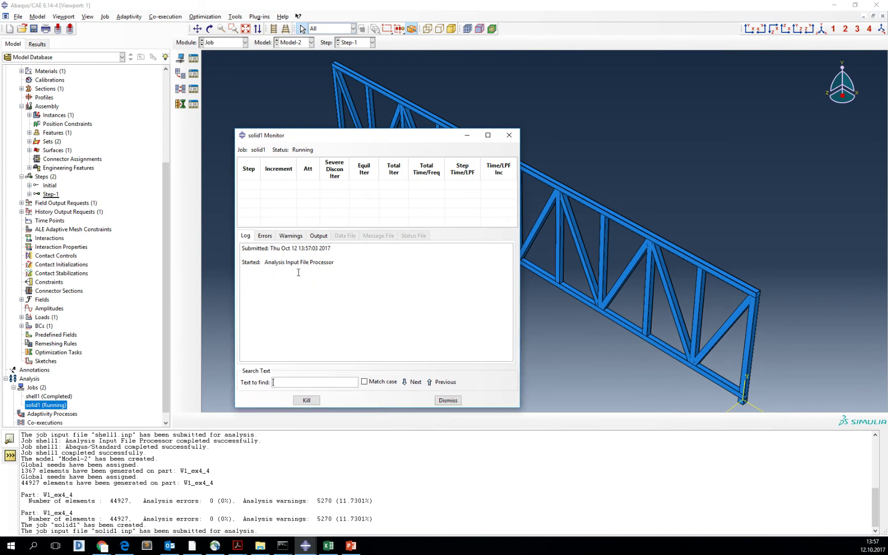
click(298, 239)
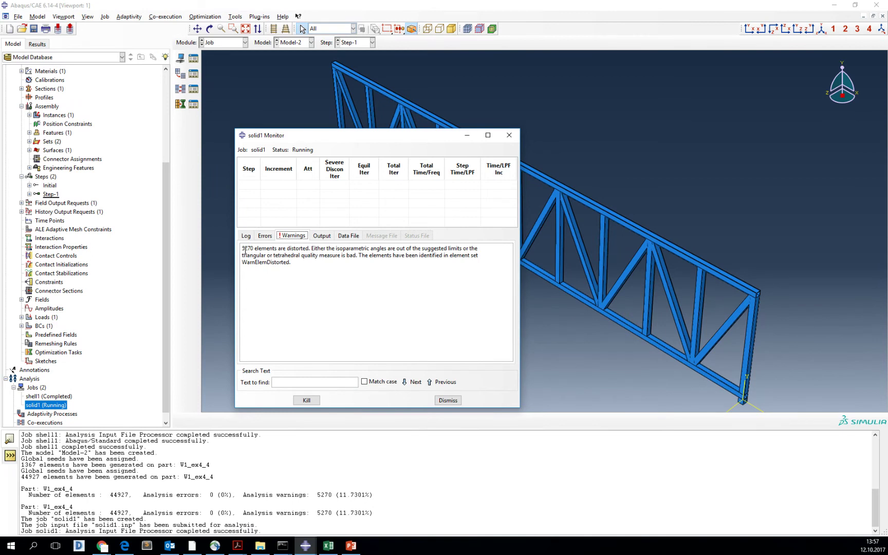
drag(245, 249, 273, 263)
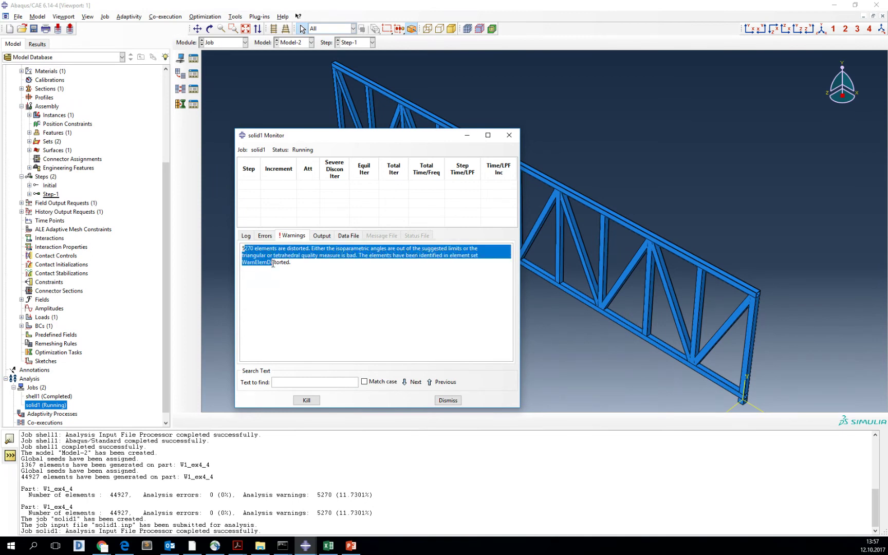
click(273, 263)
drag(319, 506, 380, 513)
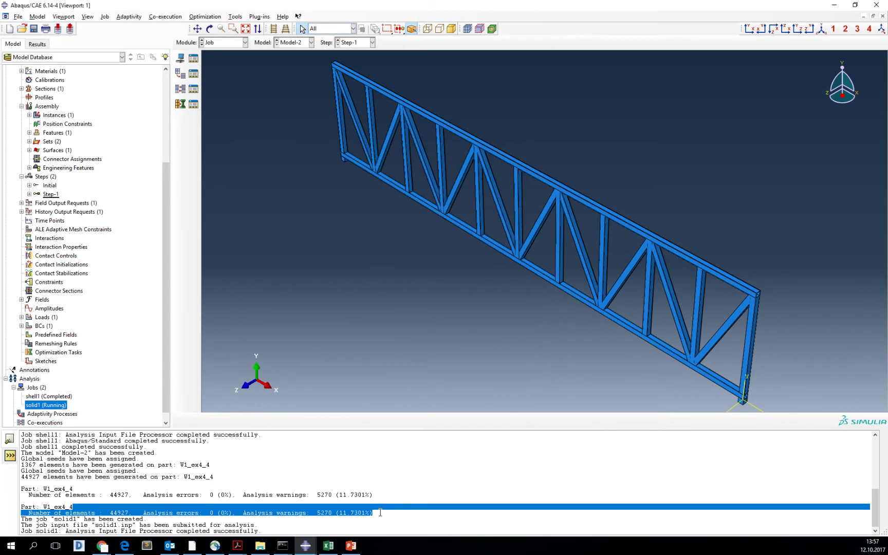
click(380, 512)
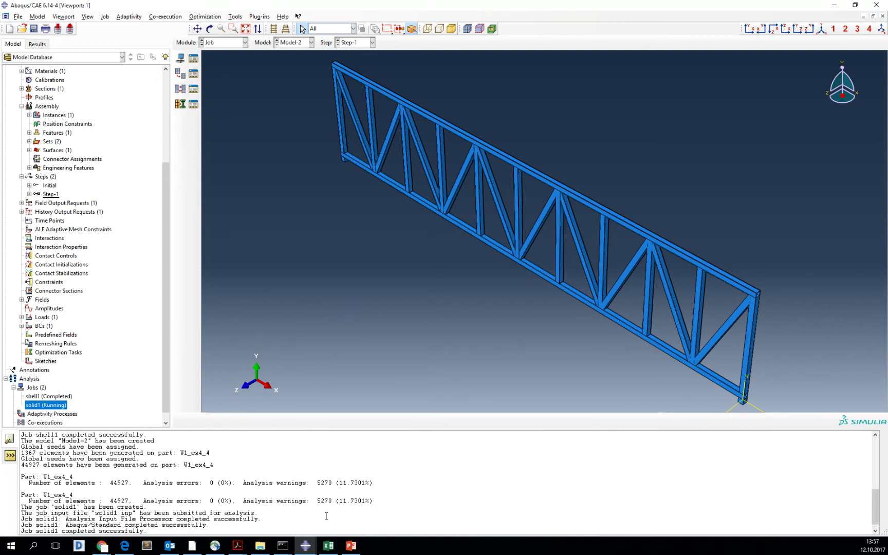
right_click(54, 405)
- Open solid1 results, plot U Magnitude displacement contour, and view the deformed truss from the front
click(103, 506)
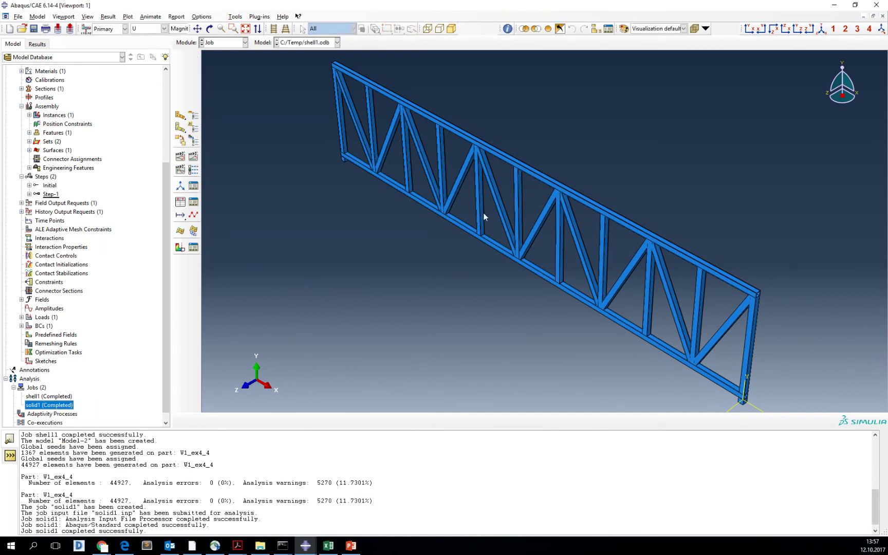
click(157, 29)
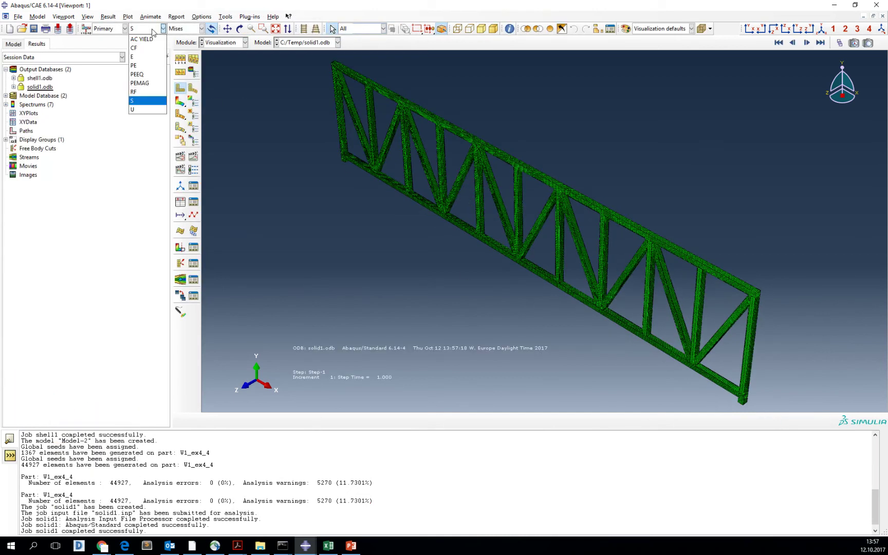
click(146, 111)
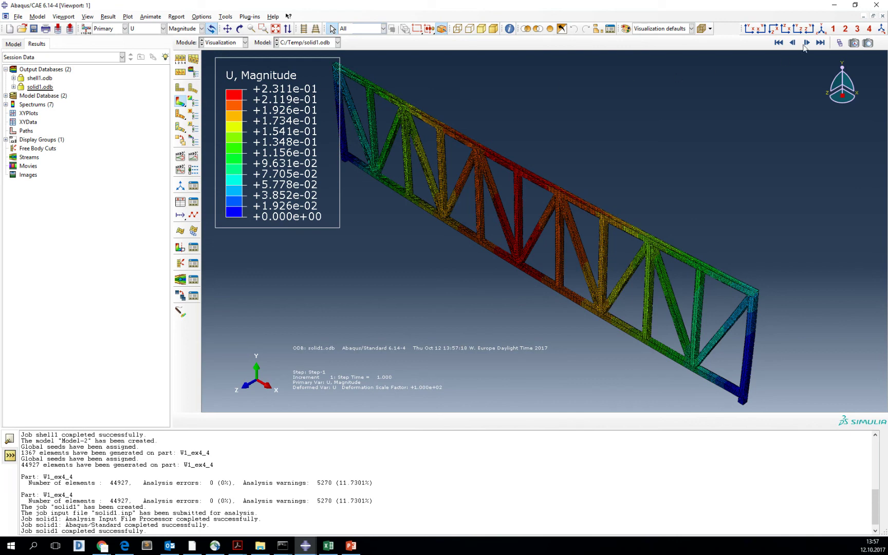
click(750, 29)
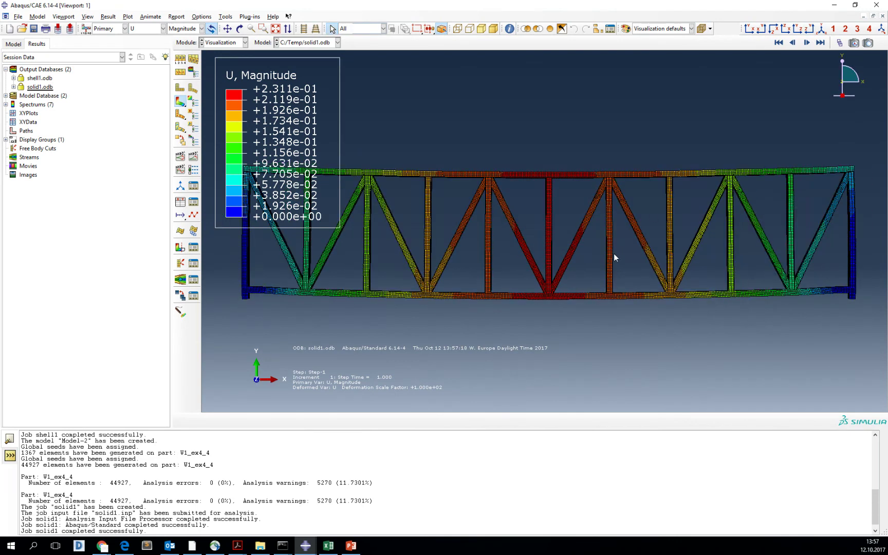
scroll(613, 253, down, 2)
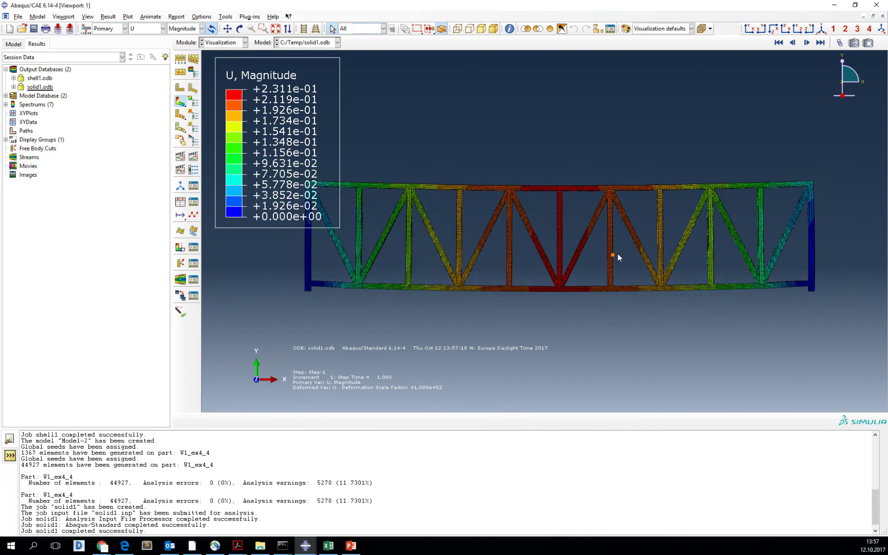